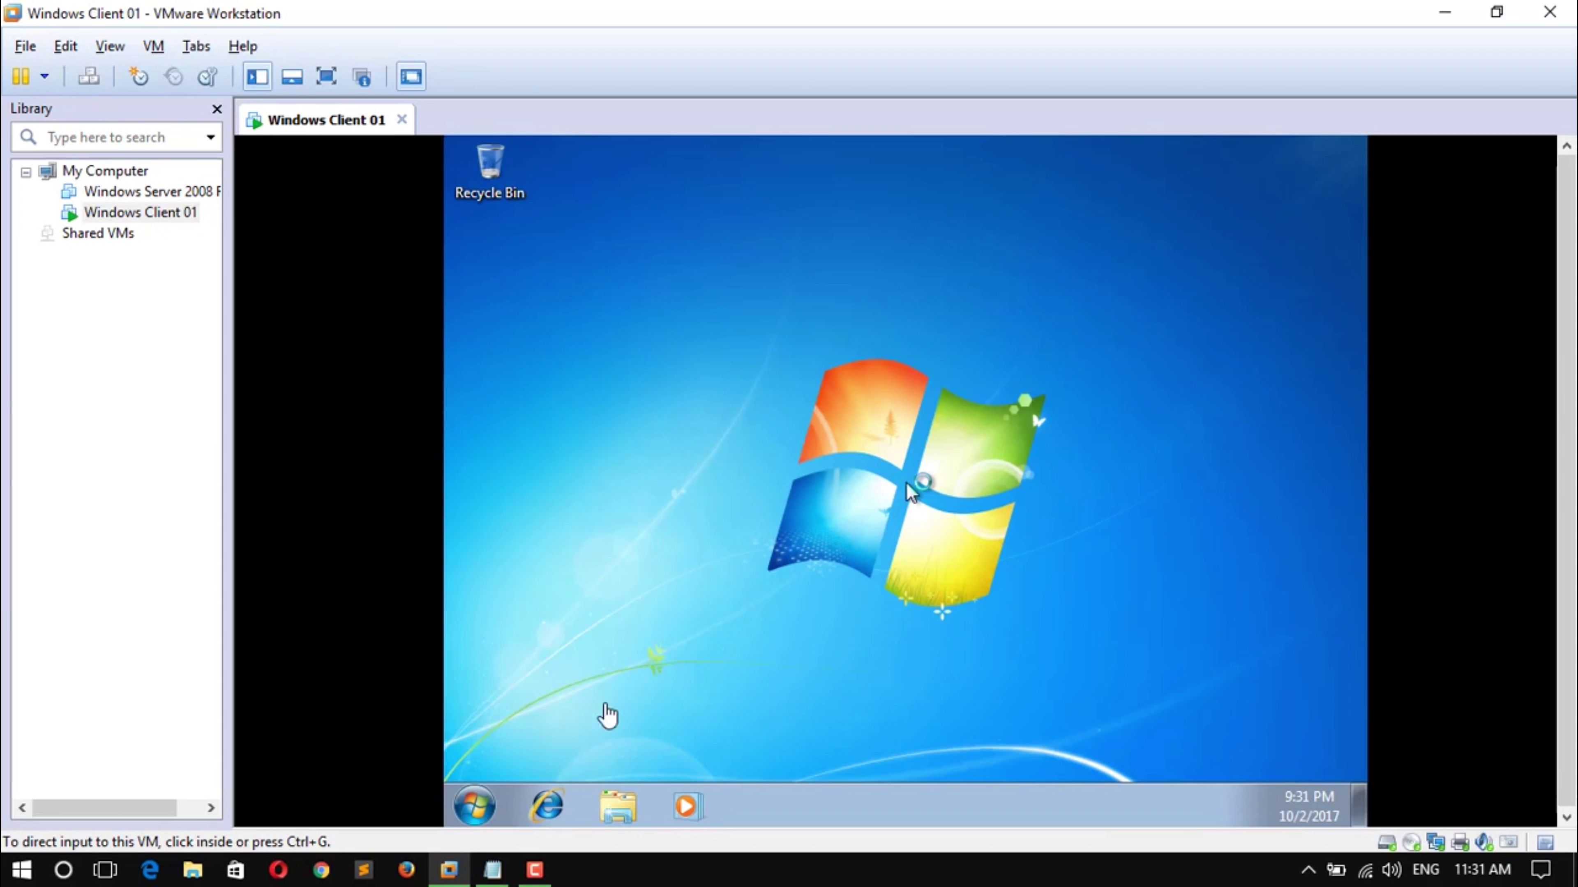
# View the Windows Client 01 virtual machine in full screen, and return to the windowed view.
pyautogui.click(327, 77)
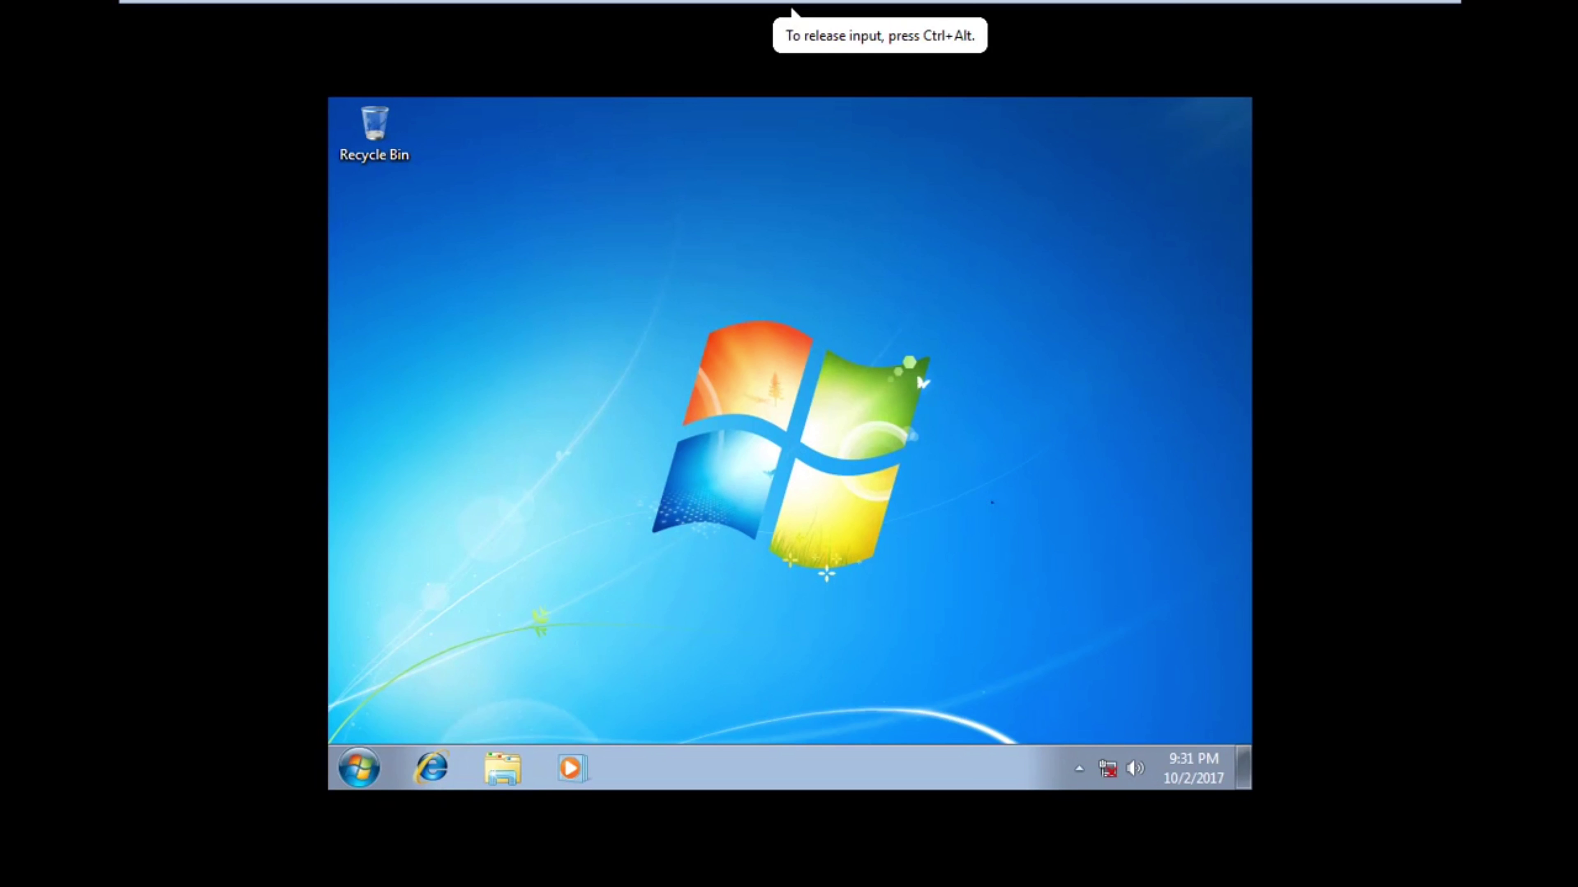
pyautogui.moveTo(1331, 54)
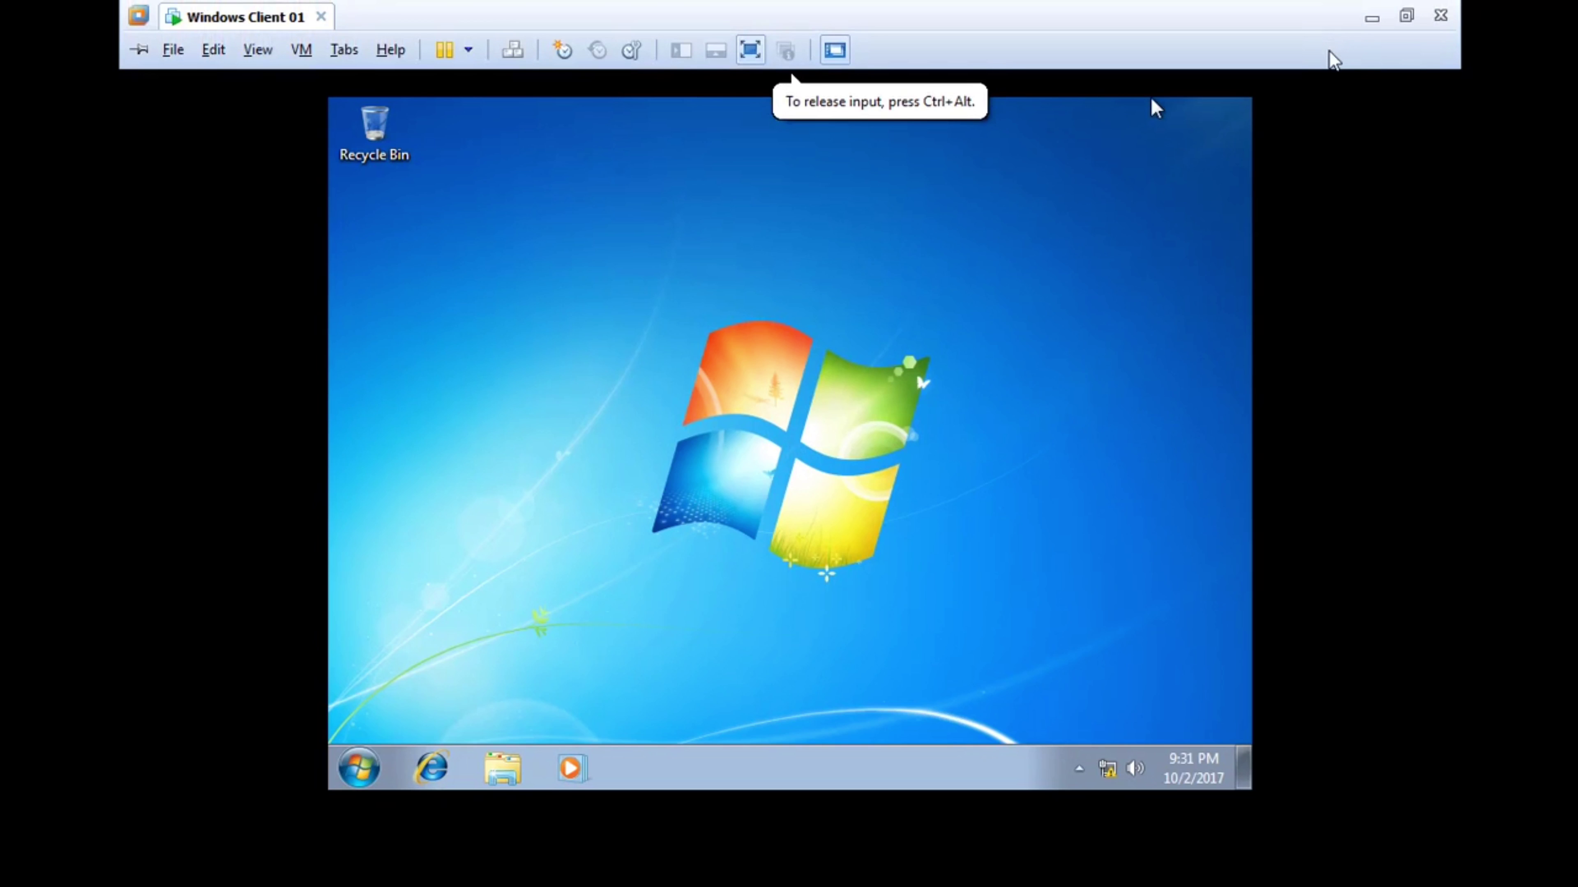
pyautogui.click(751, 55)
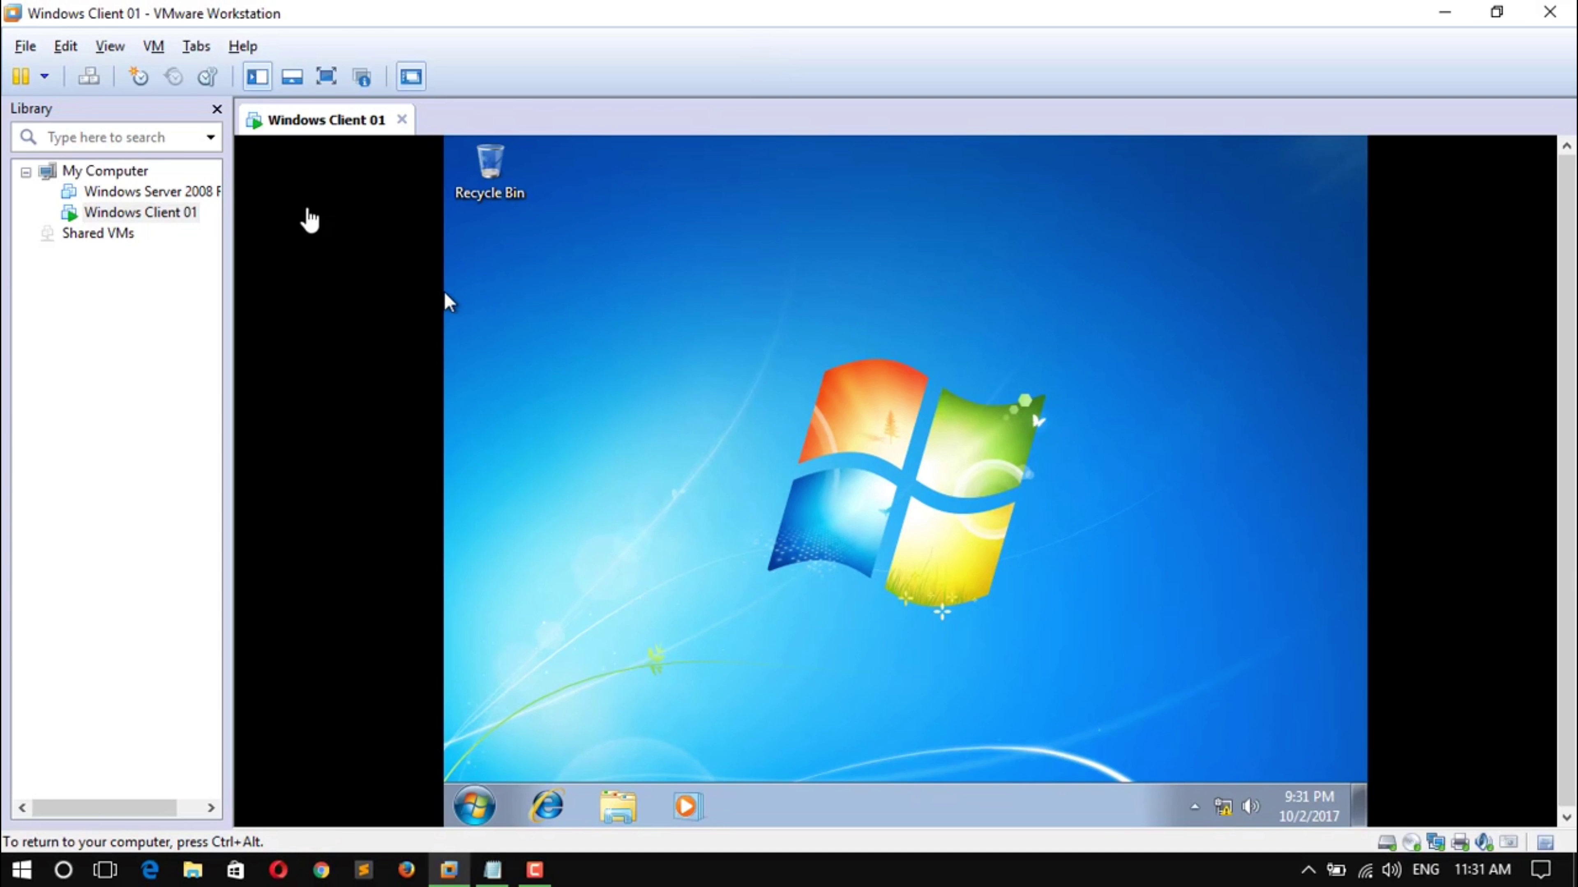
# Start the VMware Tools installation for the Windows Client 01 virtual machine.
pyautogui.click(160, 46)
pyautogui.click(246, 306)
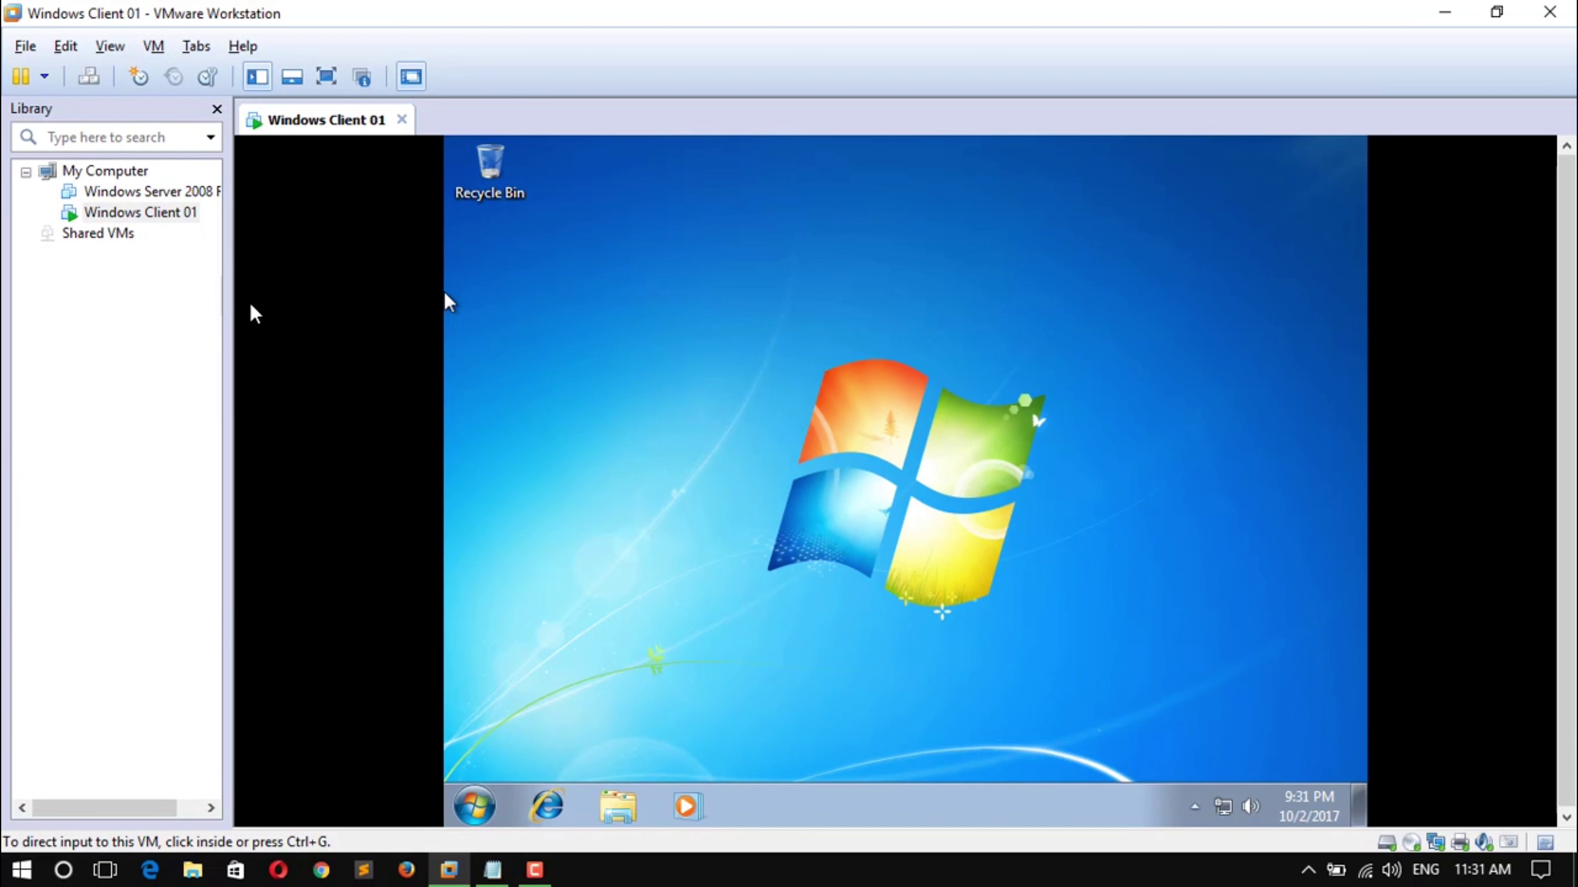
pyautogui.click(712, 372)
pyautogui.hotkey('ctrl', 'alt')
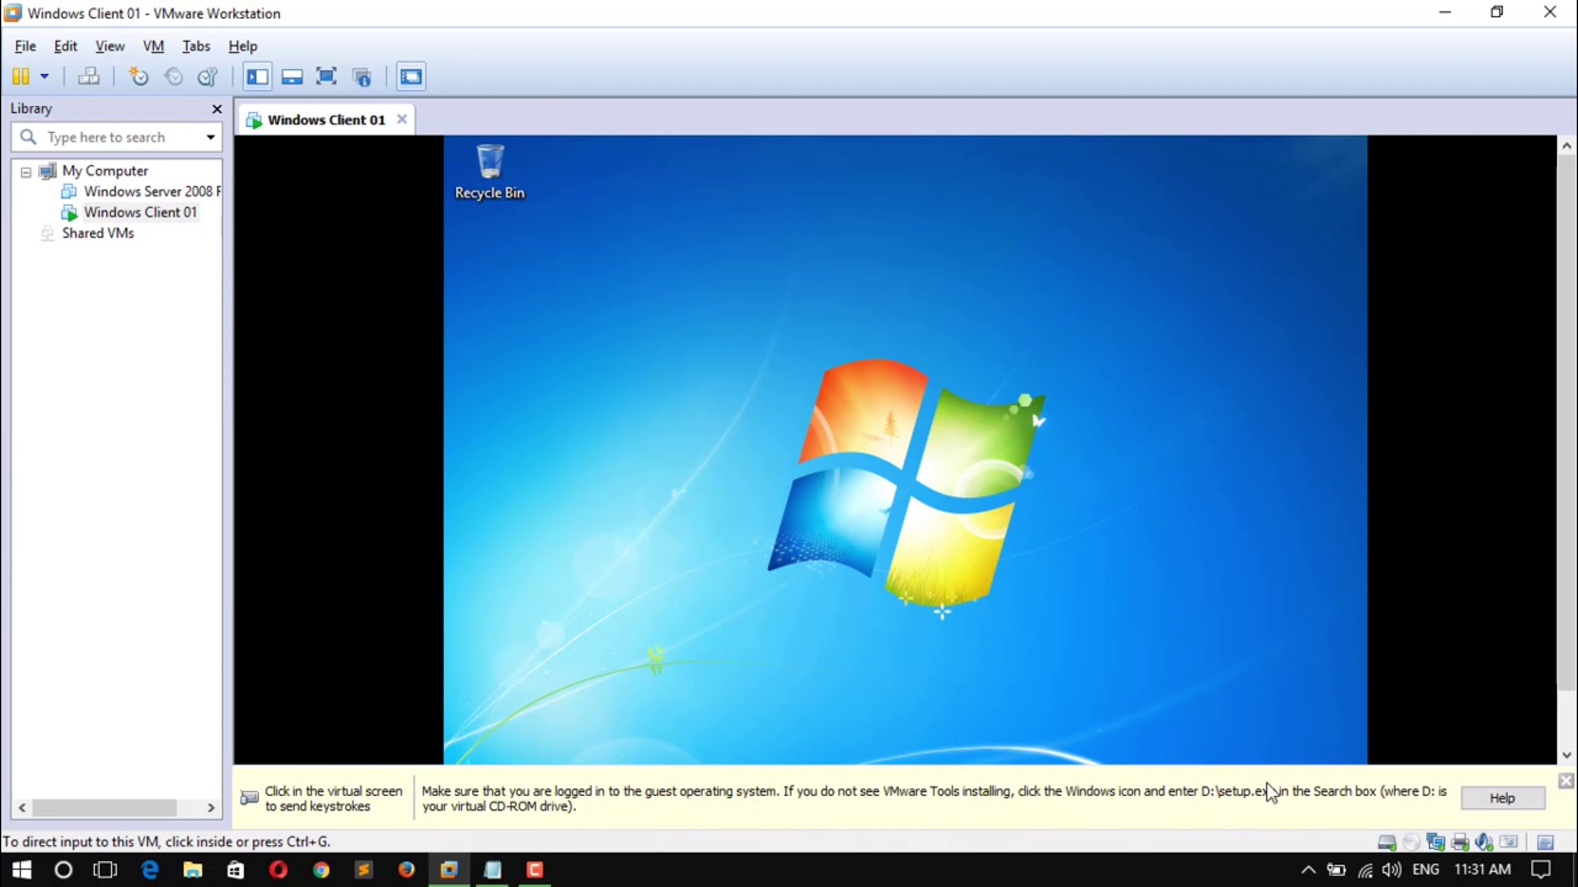
pyautogui.click(1208, 751)
pyautogui.hotkey('ctrl', 'alt')
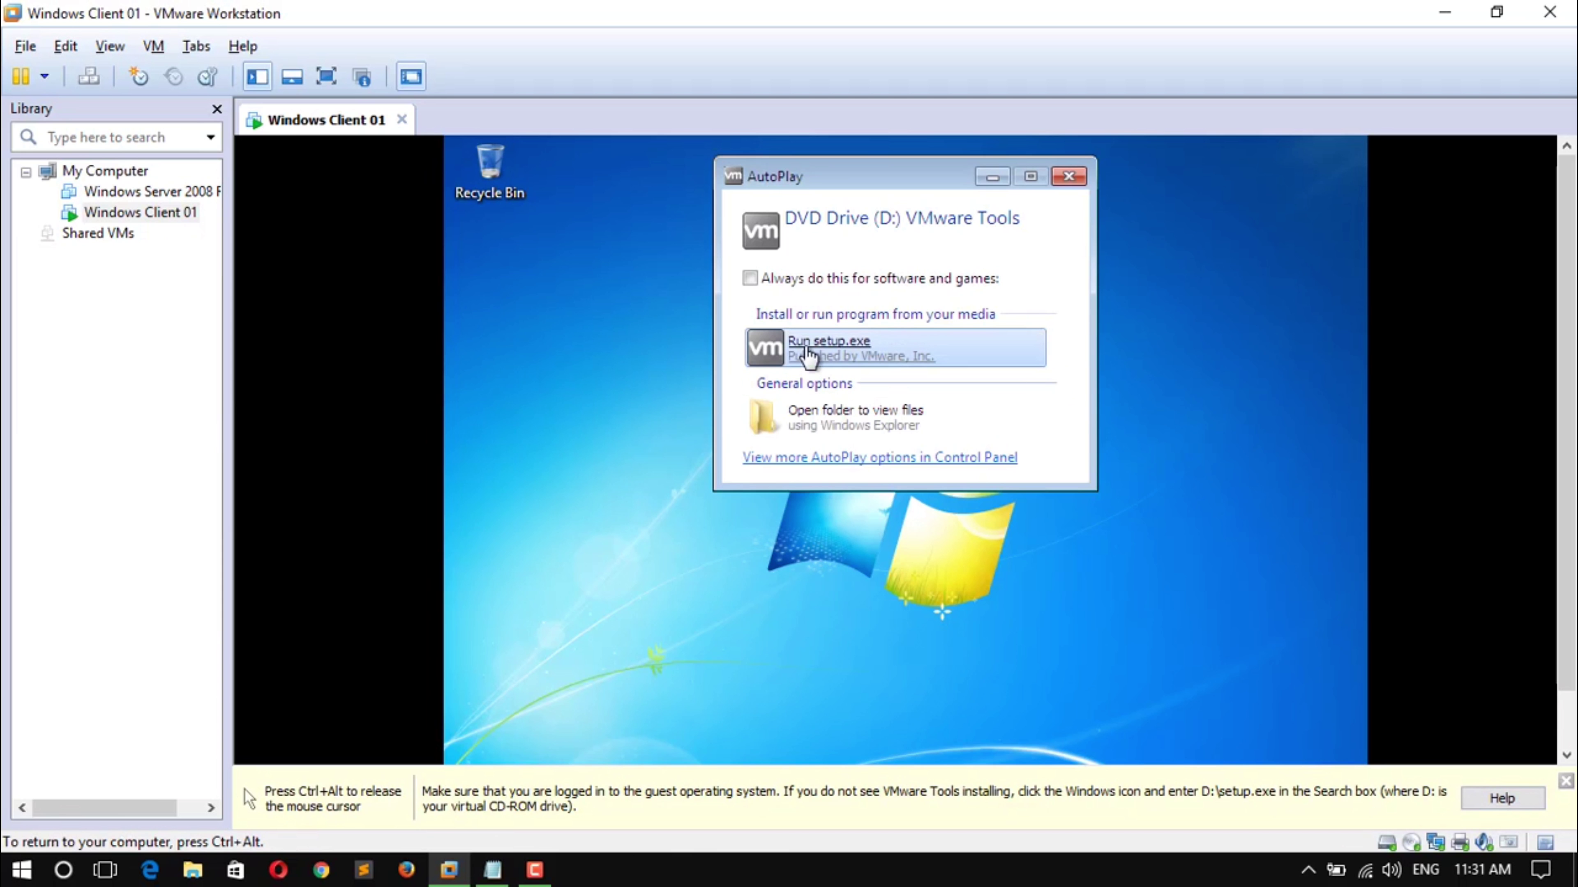
# Run setup.exe from the VMware Tools DVD drive, allow it to make changes, and dismiss the installation hint bar.
pyautogui.click(1049, 746)
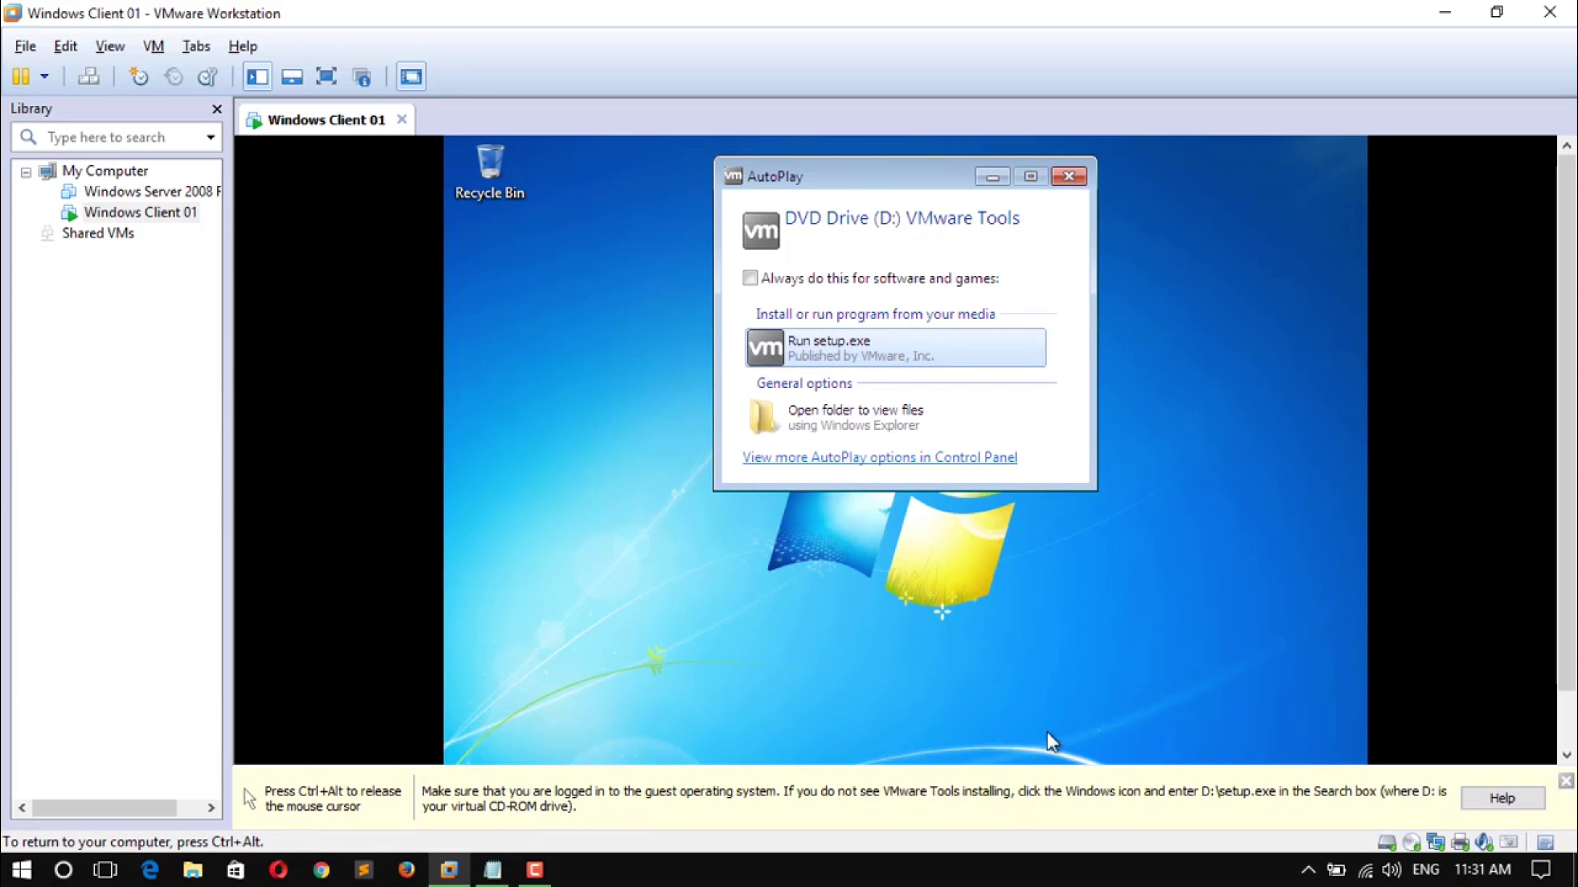
pyautogui.click(824, 358)
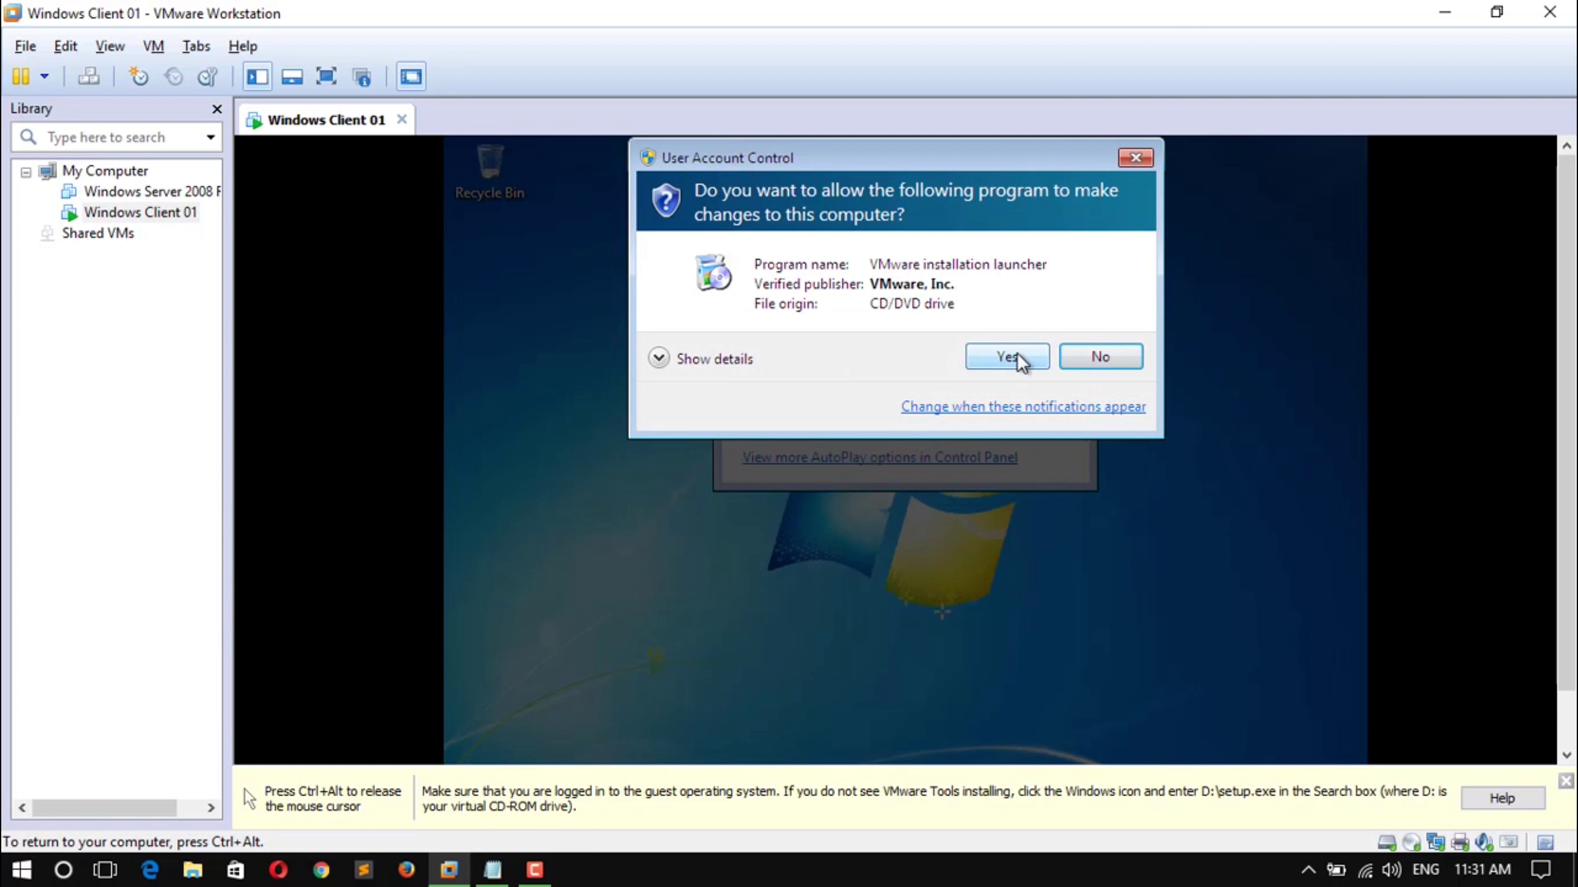
pyautogui.click(1018, 359)
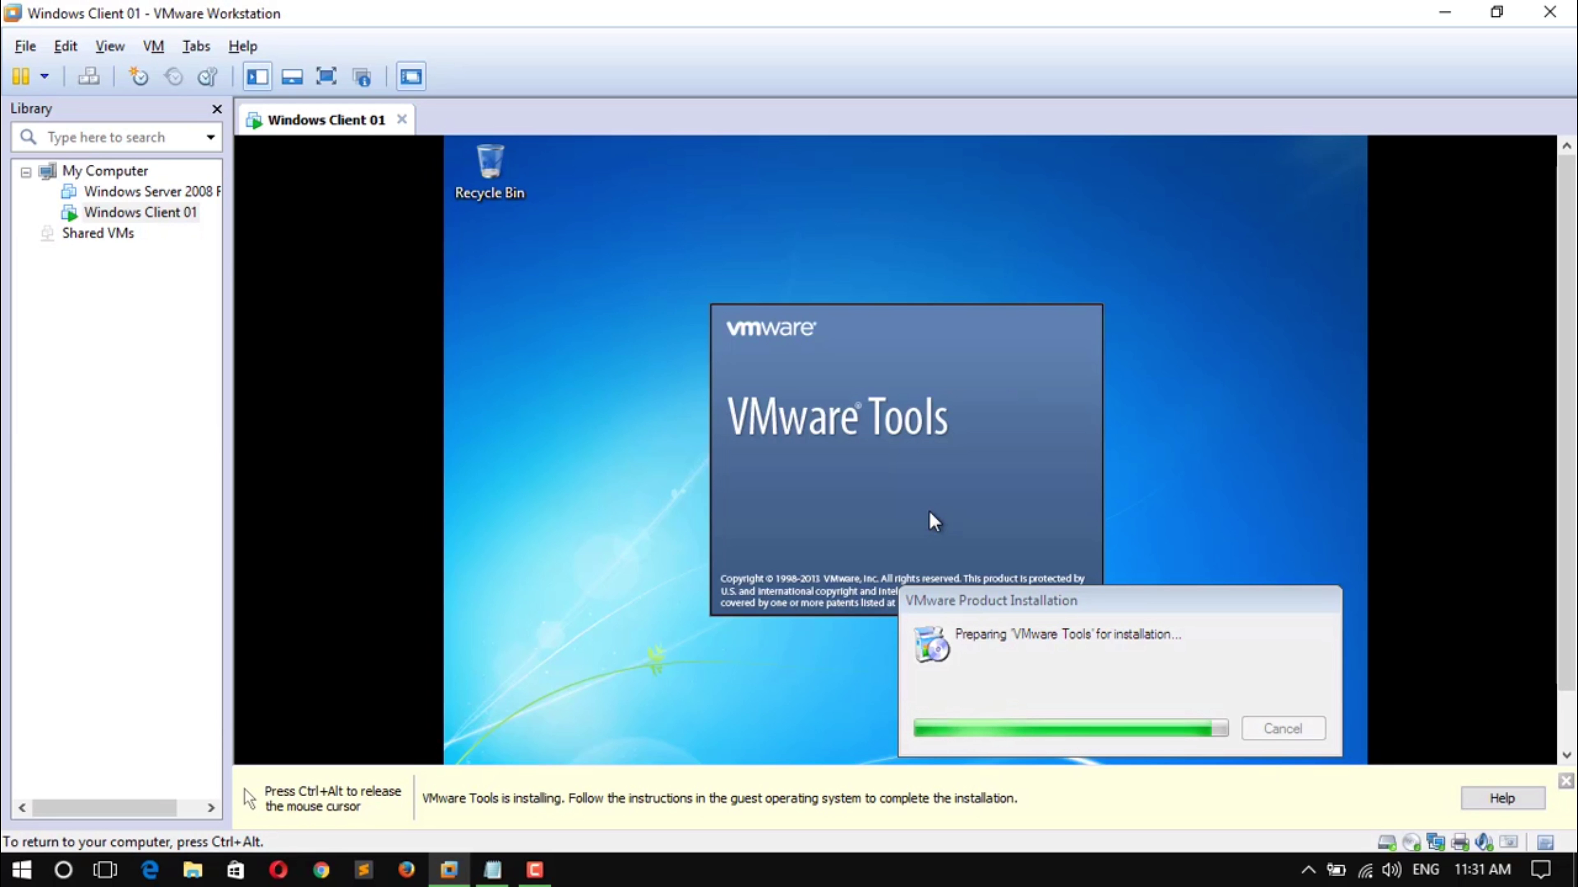
pyautogui.click(1566, 781)
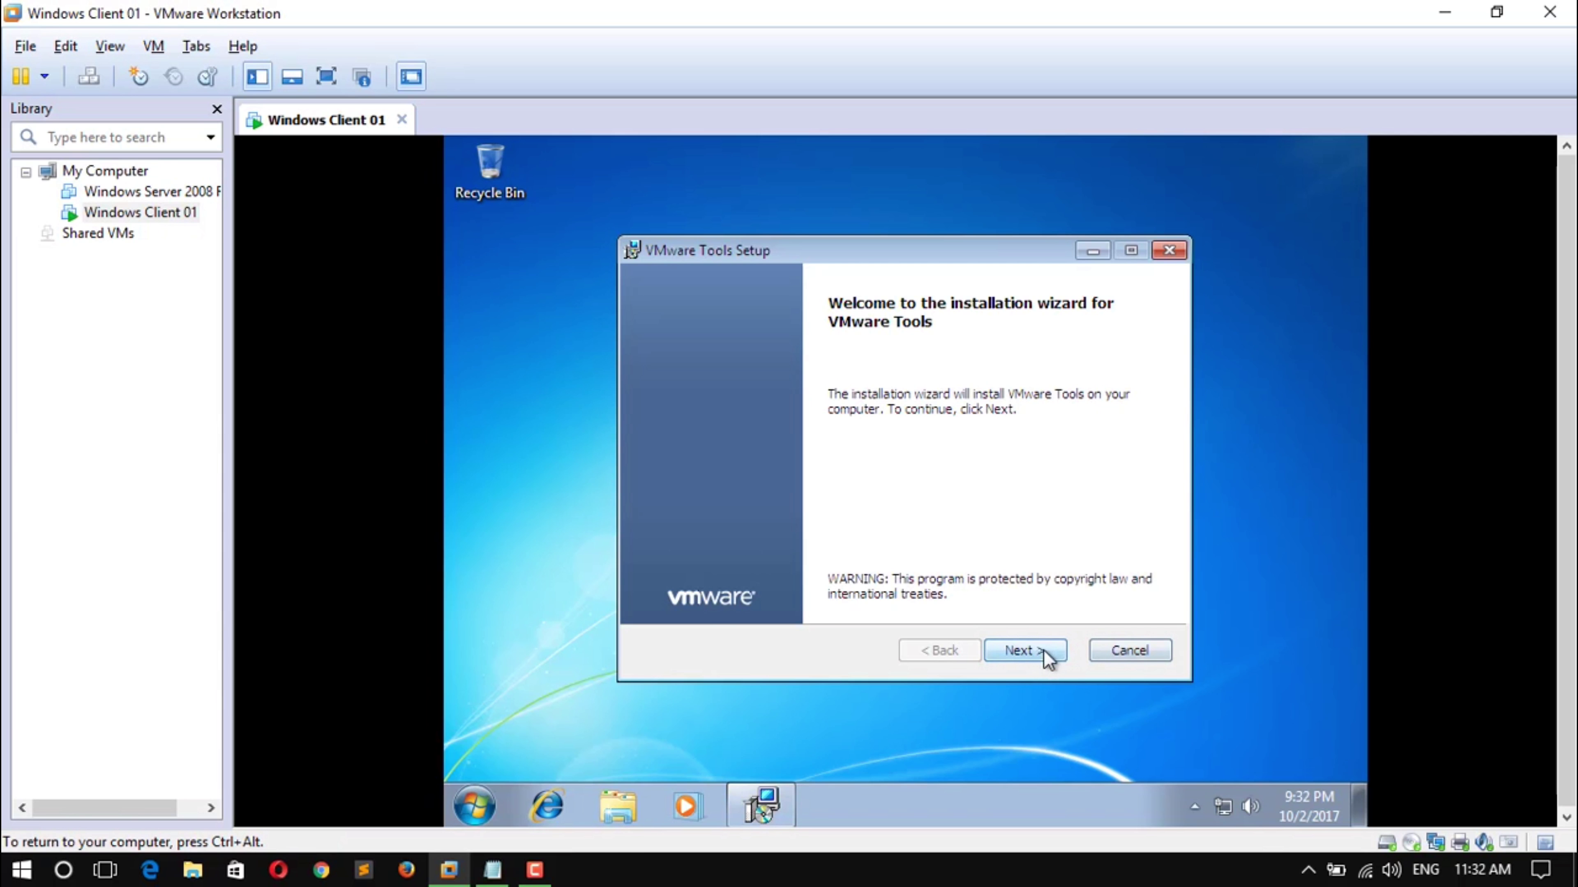
# Install VMware Tools with the Complete setup type.
pyautogui.click(1019, 657)
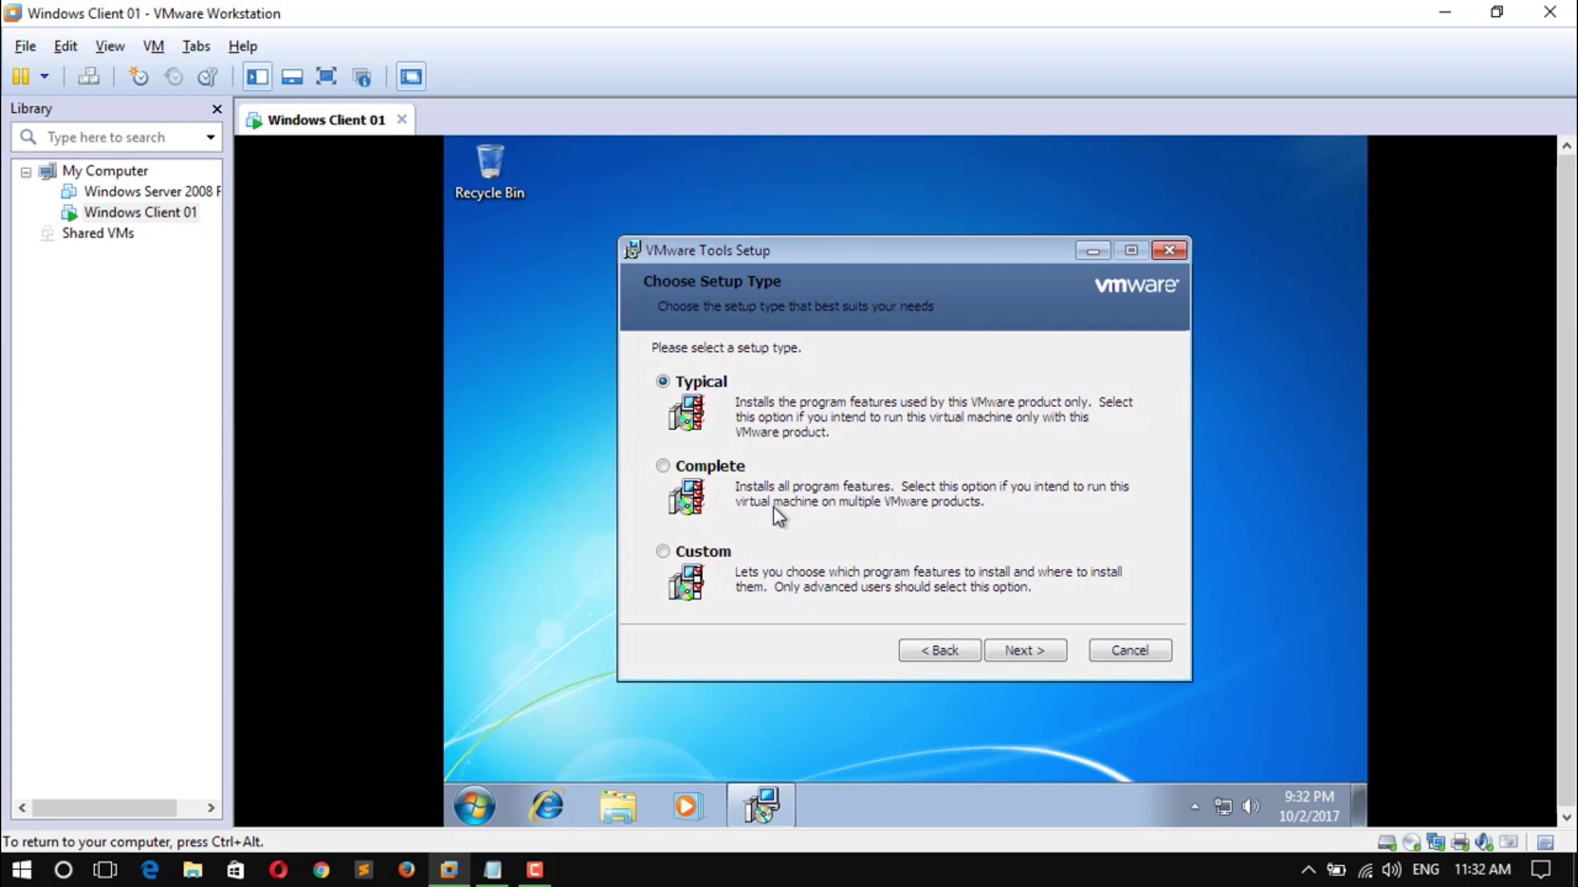
pyautogui.click(678, 467)
pyautogui.click(991, 655)
pyautogui.click(994, 653)
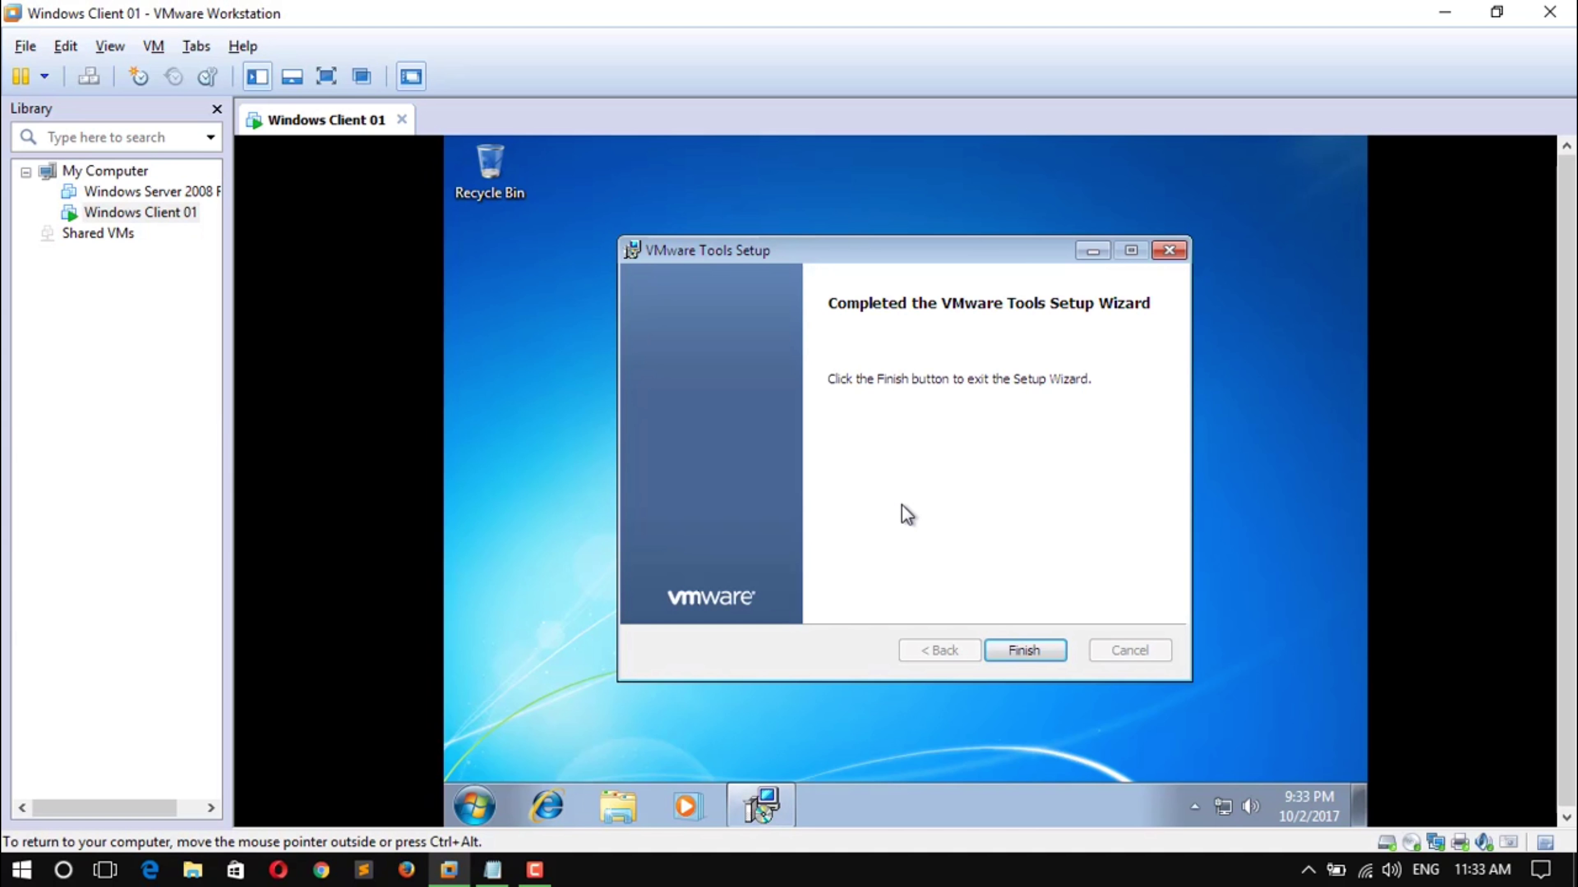
# Close the finished setup wizard and the AutoPlay window, and restart the guest Windows system.
pyautogui.click(1026, 650)
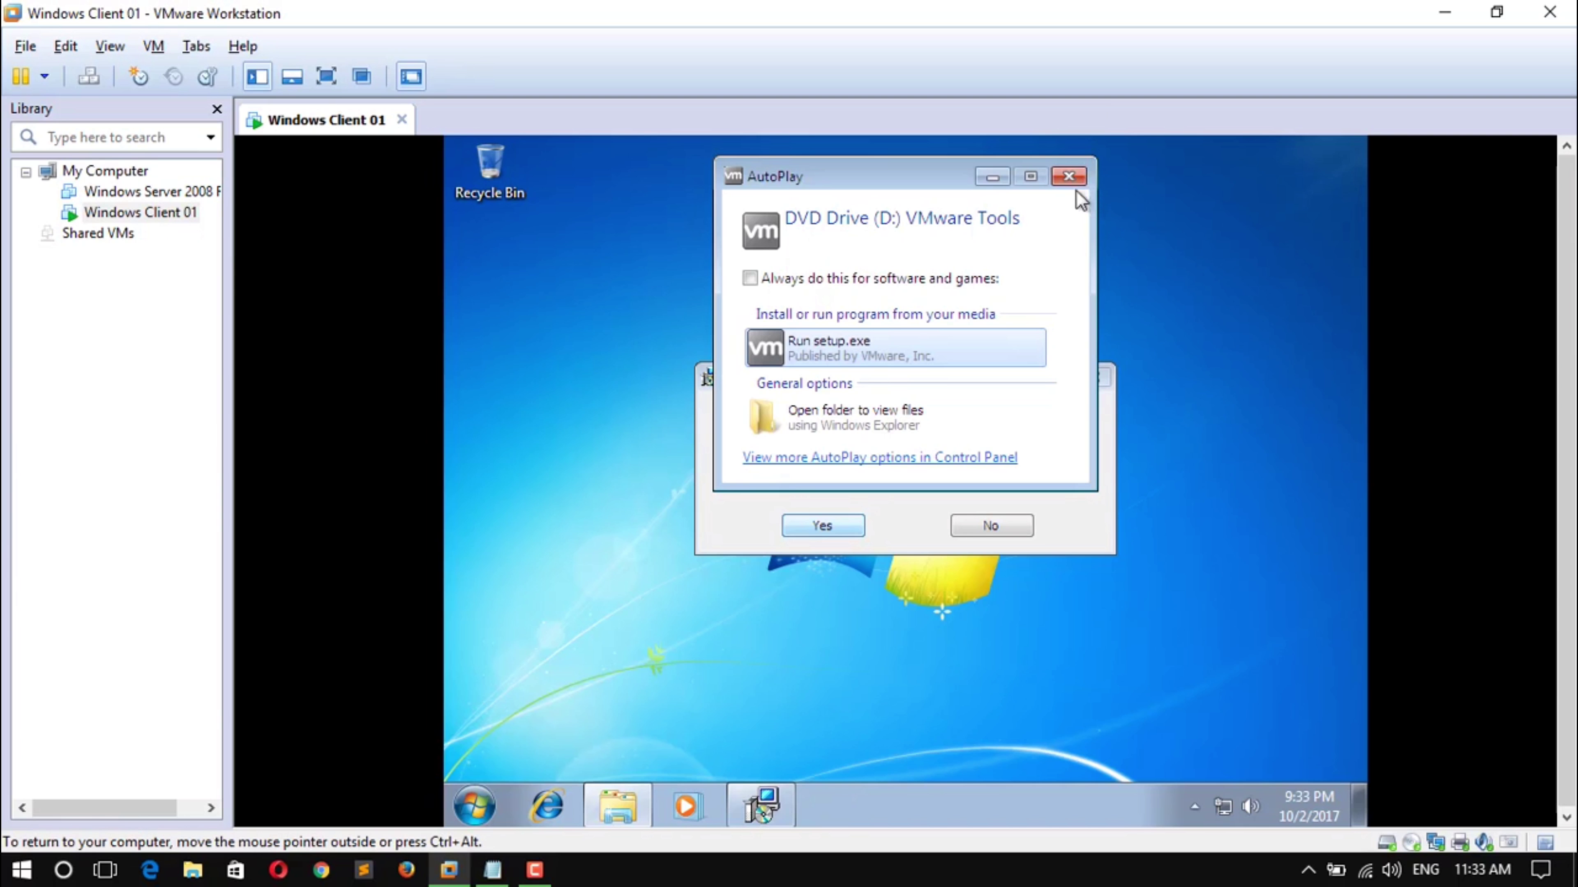
pyautogui.click(1068, 177)
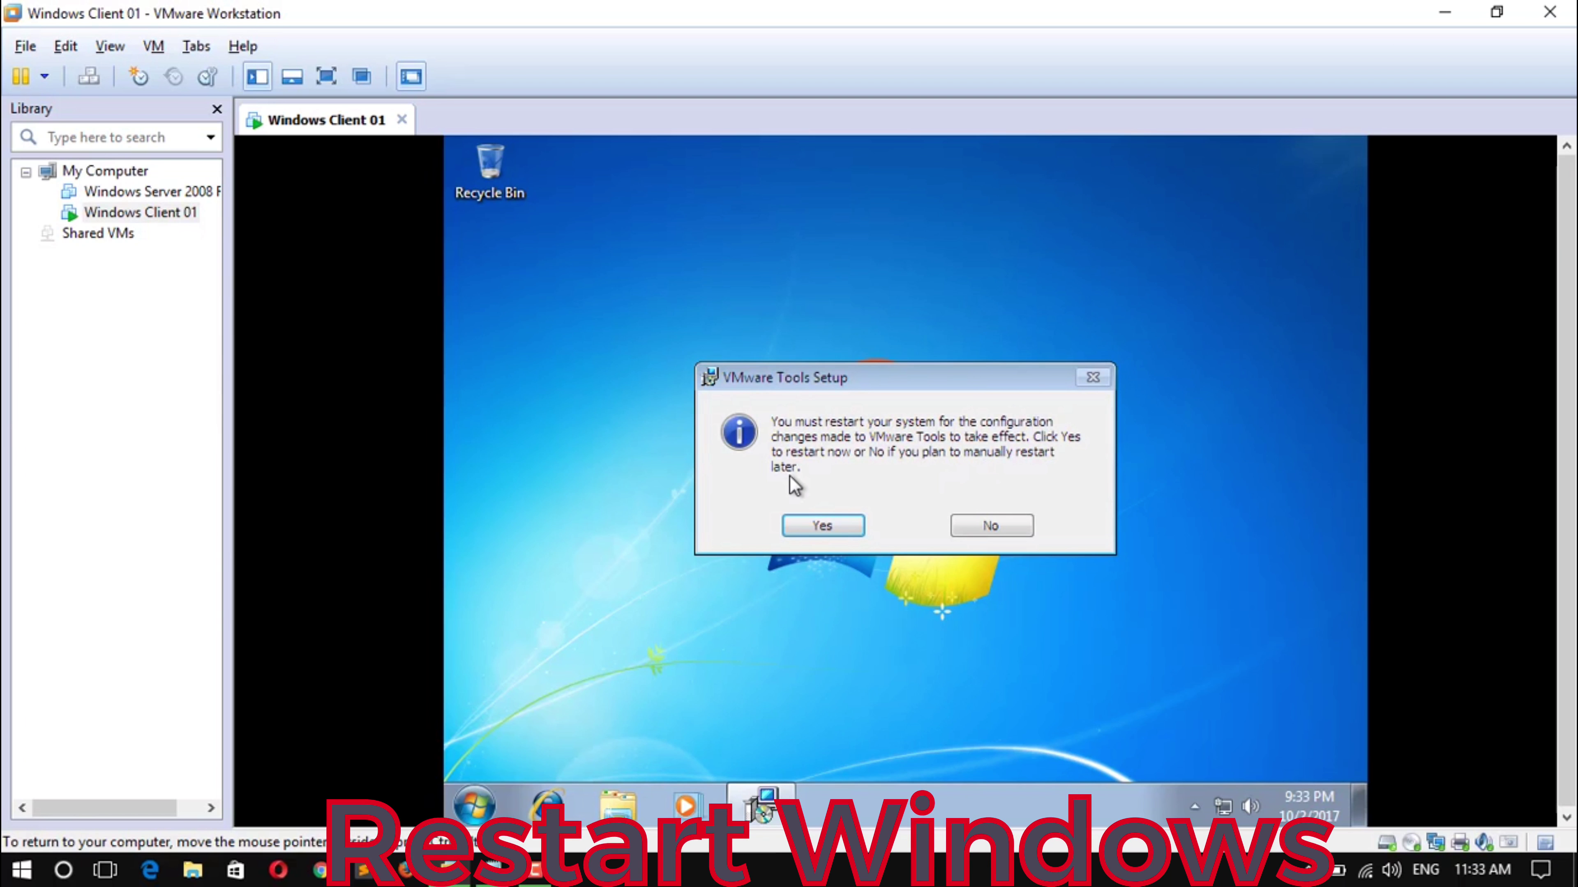
pyautogui.click(822, 525)
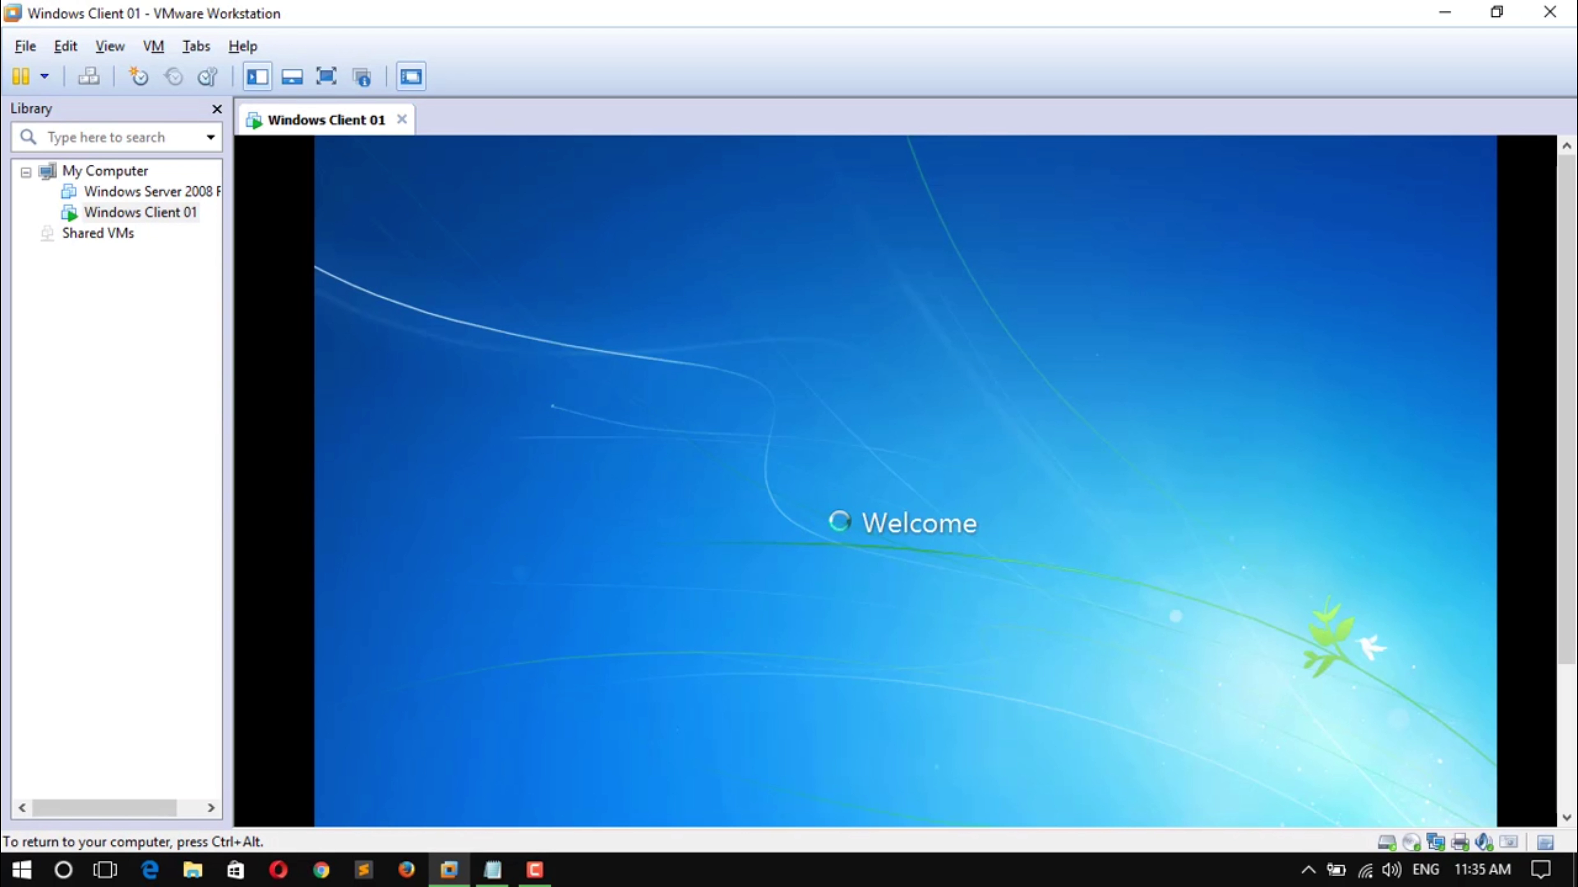
# Show the restarted Windows Client 01 virtual machine in full screen.
pyautogui.hotkey('ctrl', 'alt')
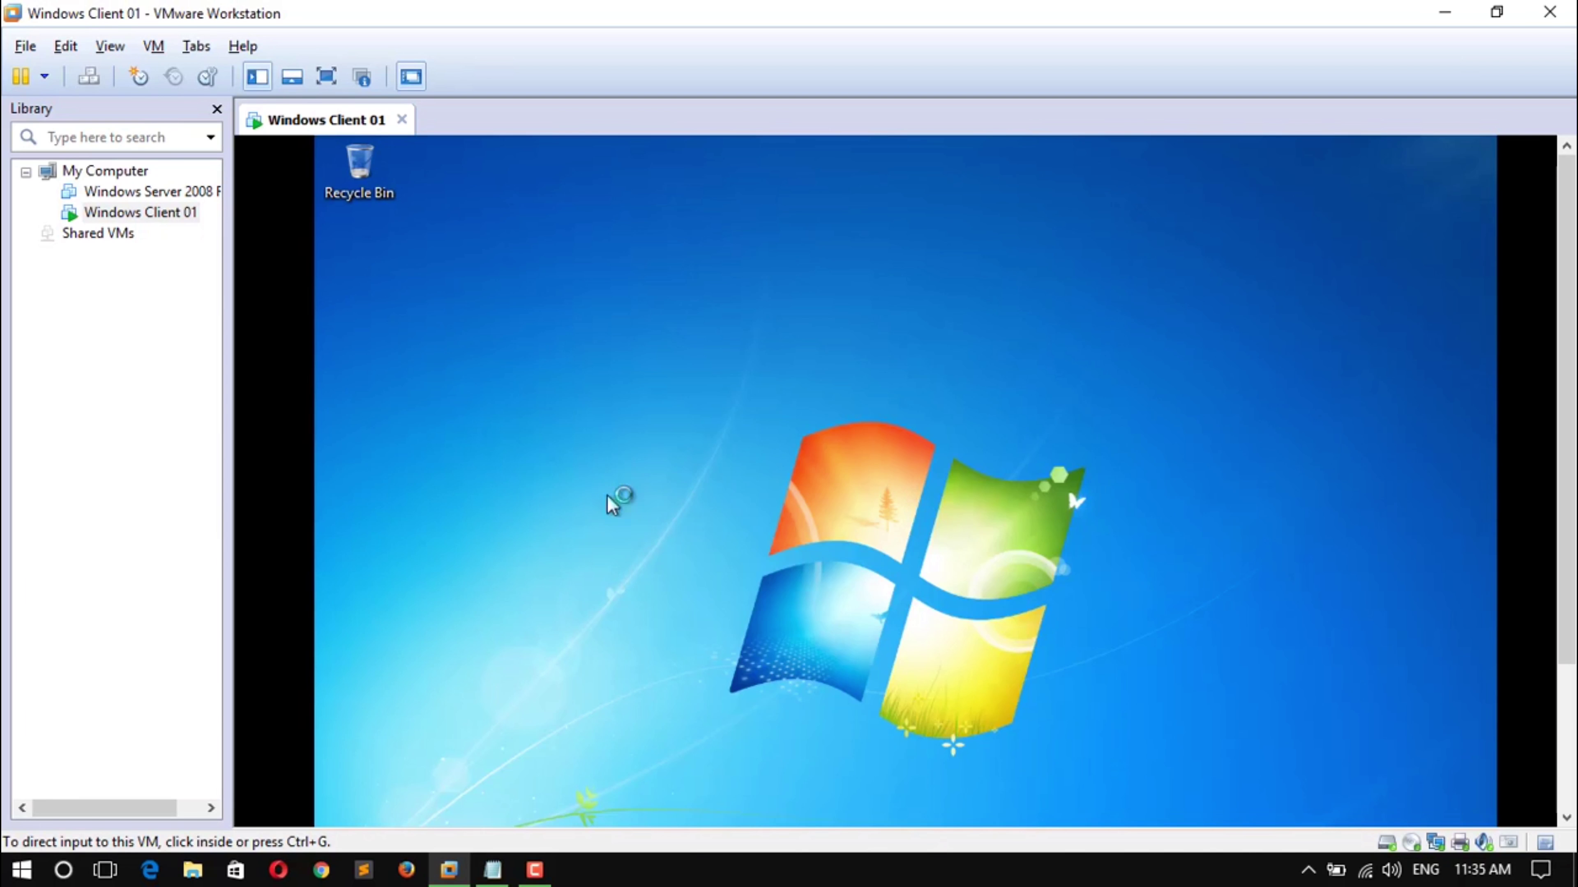
pyautogui.click(612, 503)
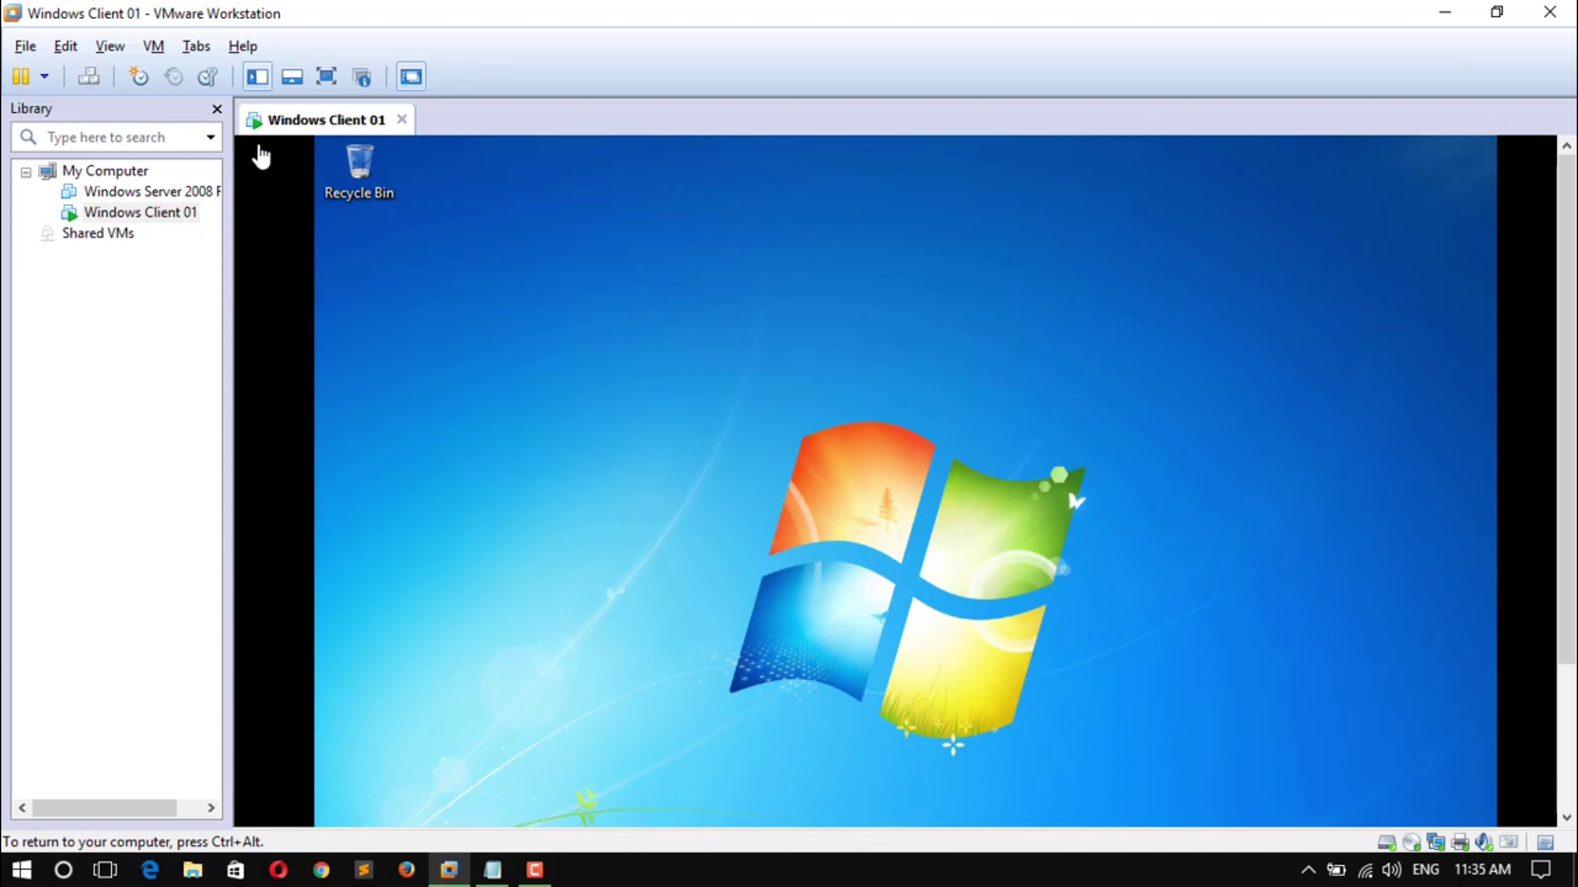
pyautogui.hotkey('ctrl', 'alt')
pyautogui.click(326, 78)
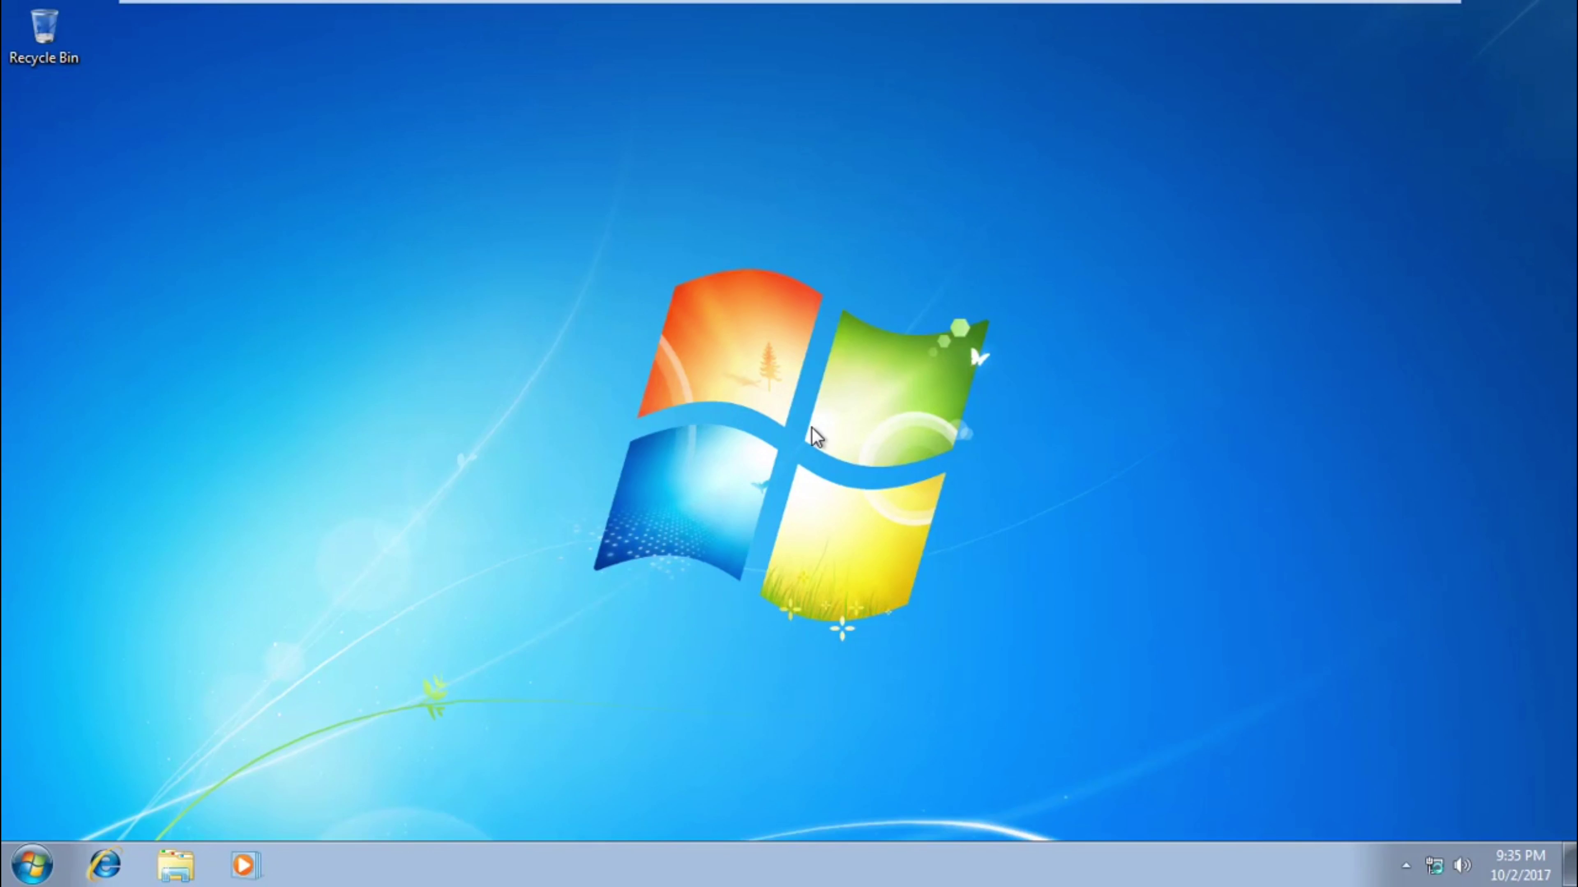
# Refresh the guest Windows desktop several times.
pyautogui.rightClick(290, 204)
pyautogui.click(371, 270)
pyautogui.rightClick(369, 205)
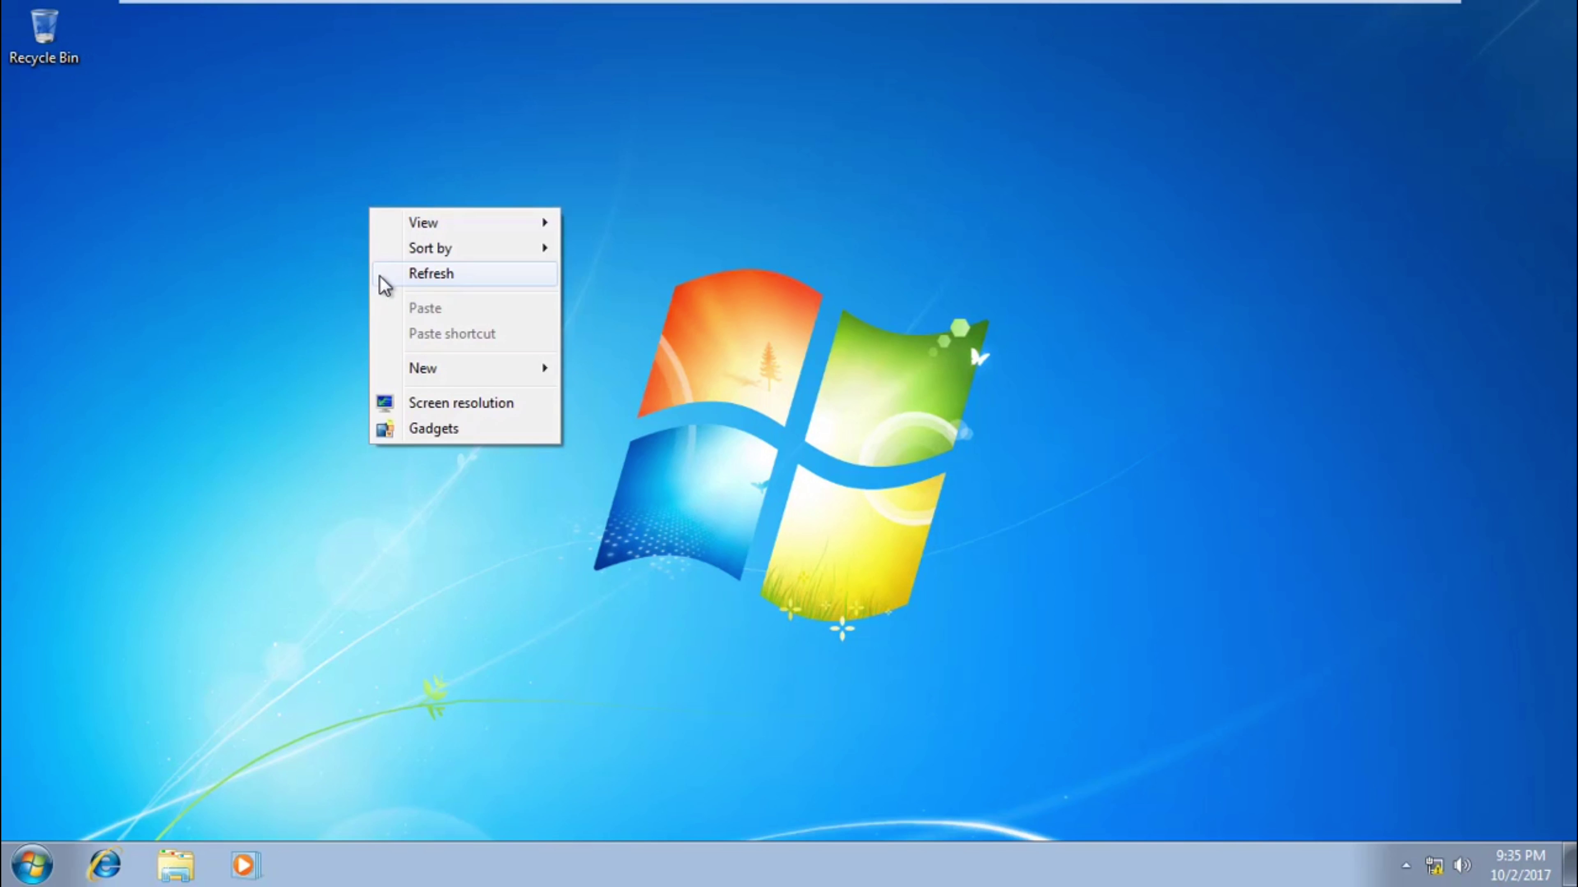
pyautogui.click(384, 273)
pyautogui.rightClick(362, 196)
pyautogui.click(383, 264)
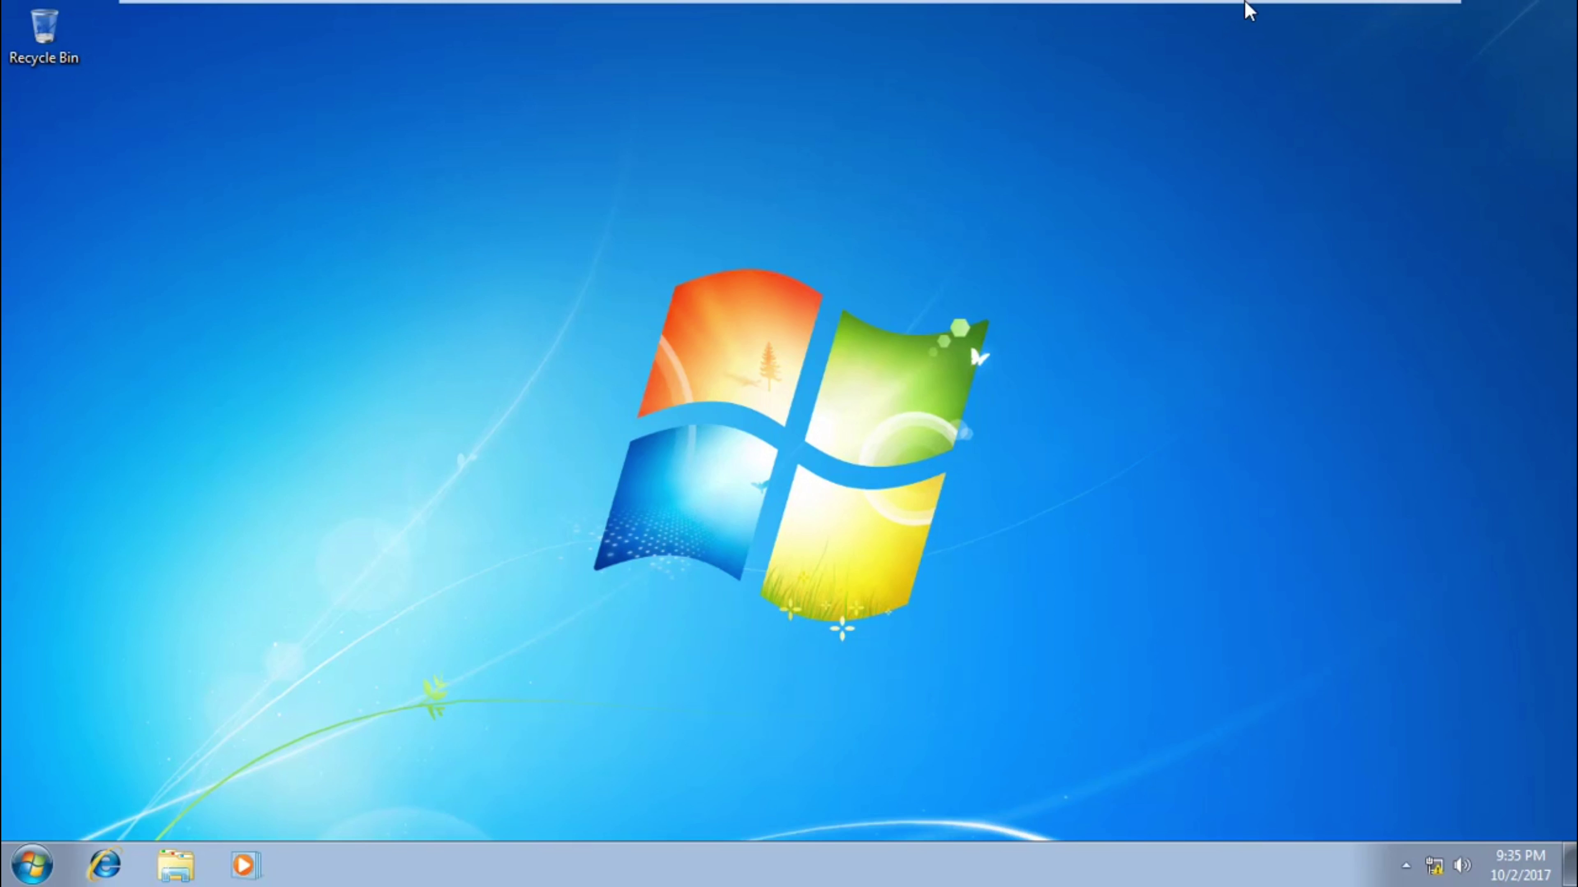
# Leave full screen, enter it once more to check the display fit, and return to the windowed view.
pyautogui.moveTo(1247, 11)
pyautogui.click(766, 55)
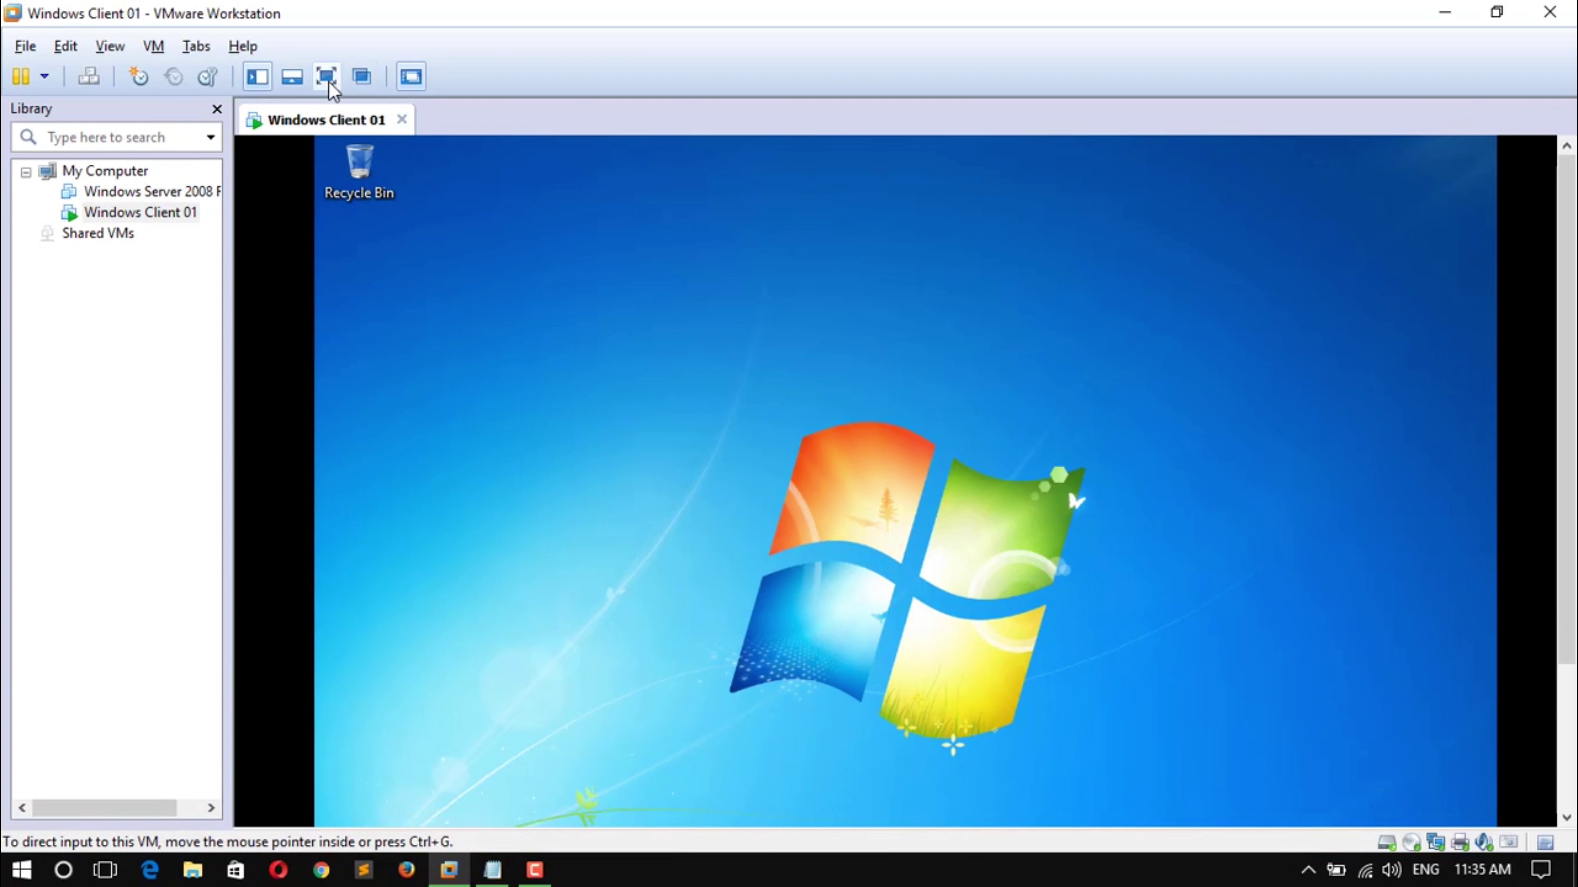
pyautogui.click(329, 82)
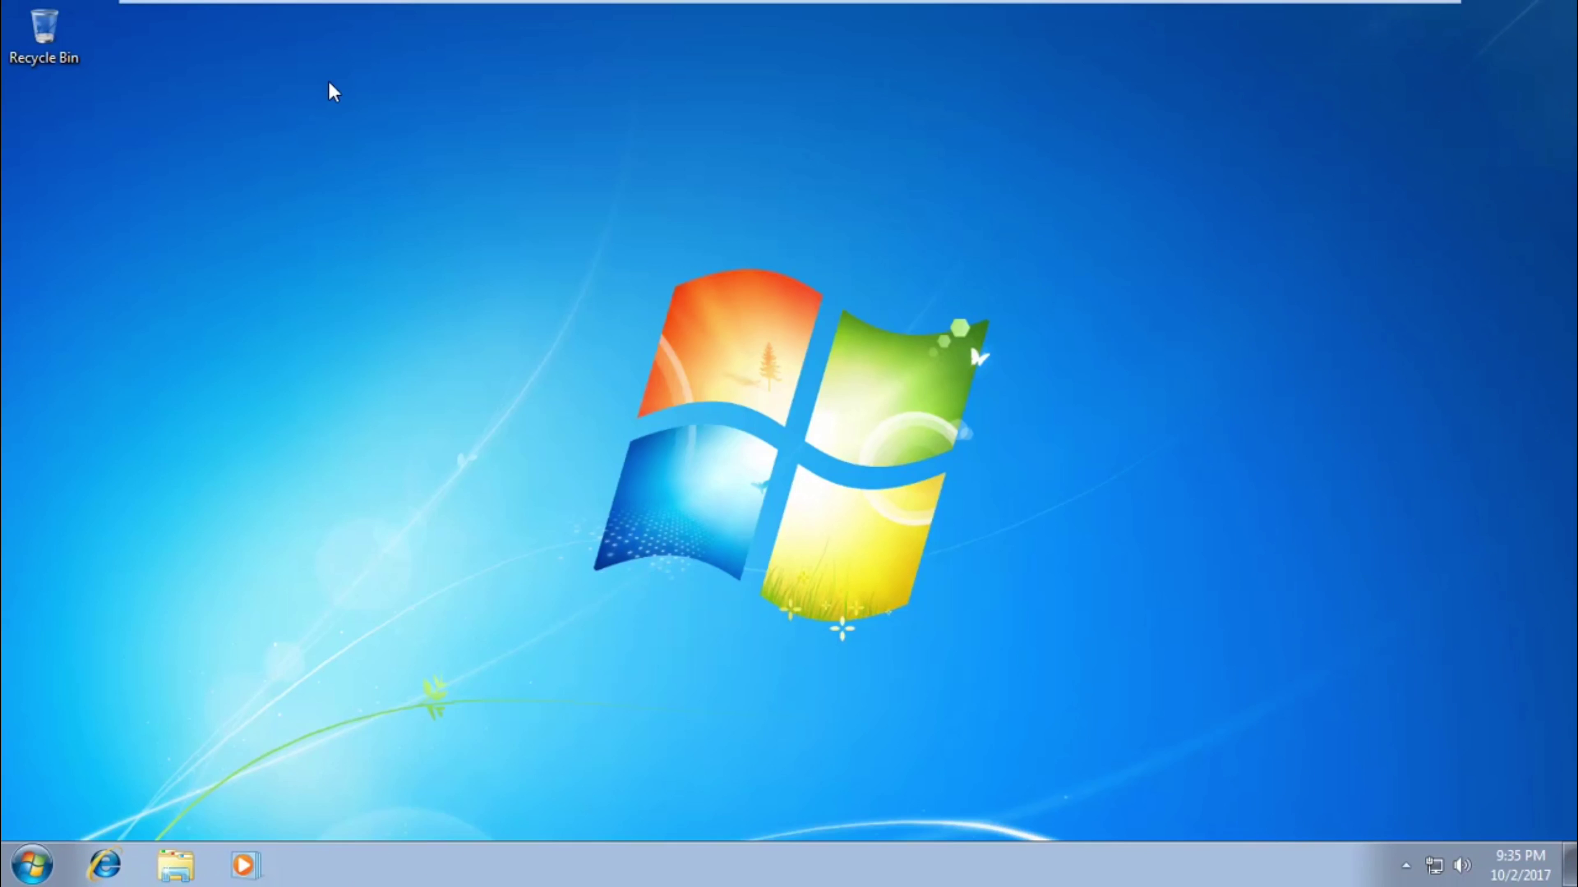
pyautogui.moveTo(1240, 10)
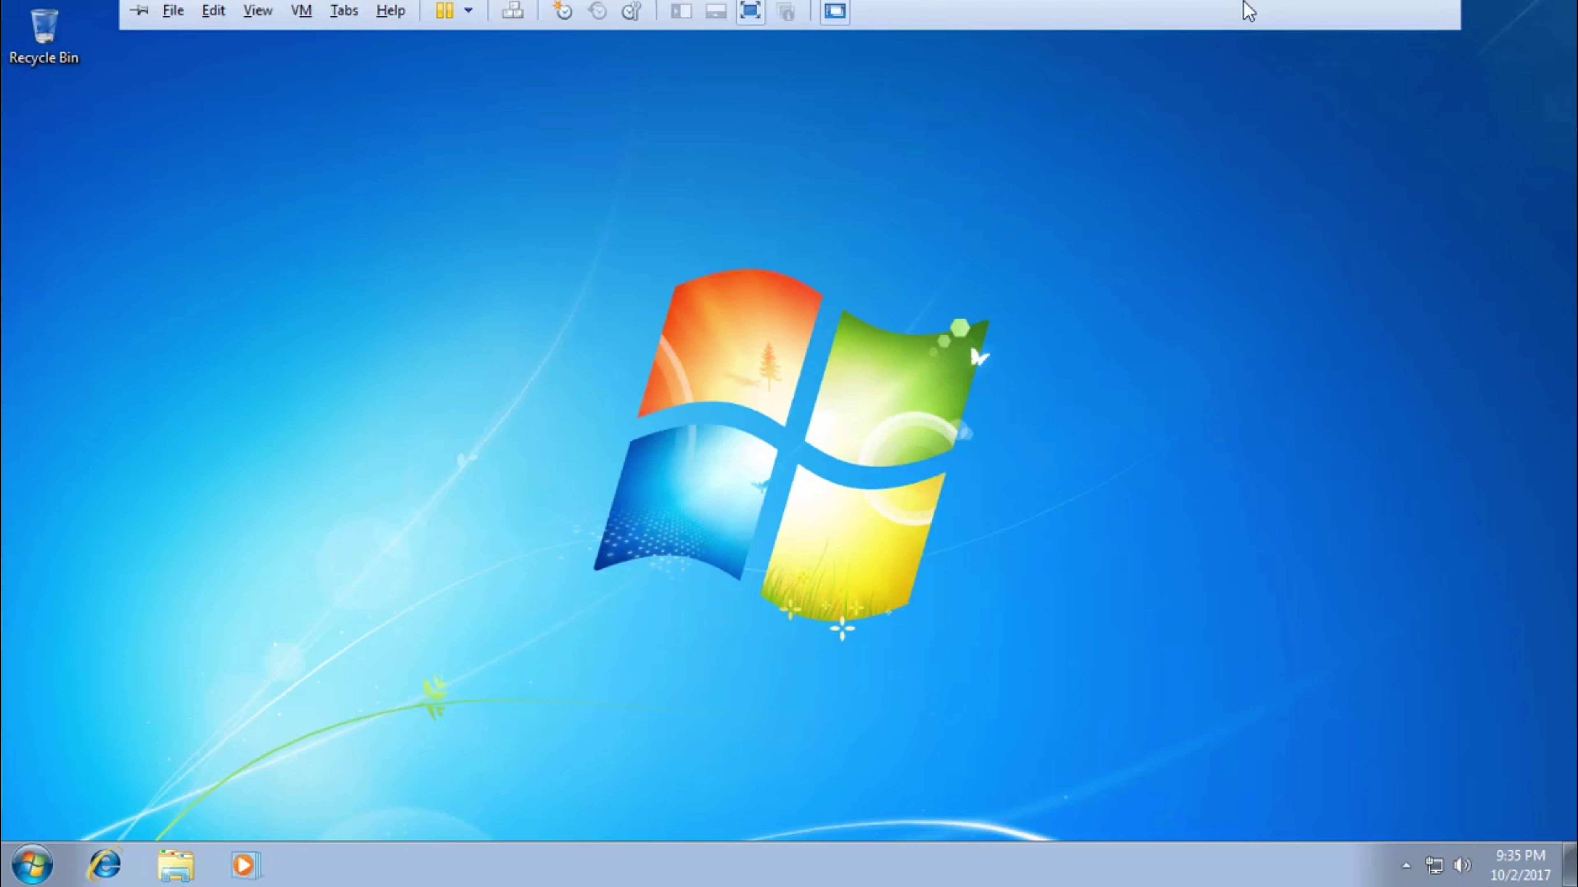
pyautogui.click(750, 50)
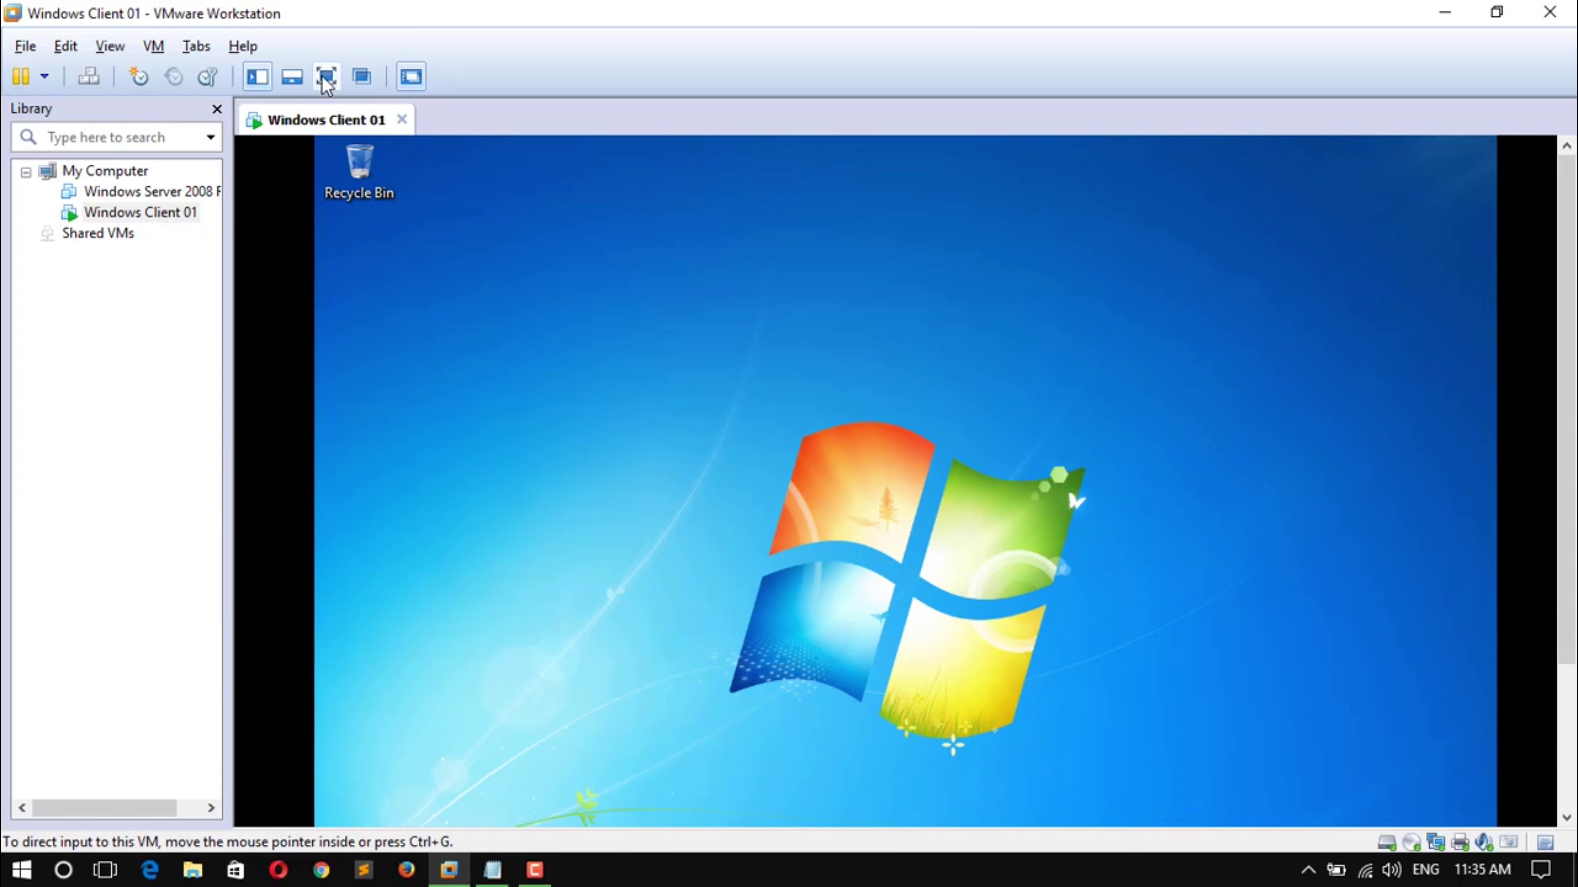
# Switch to Notepad and write the lines "Thank u for watching this video" and "Please hit Like and Share to your friends if they meet this problem".
pyautogui.click(491, 869)
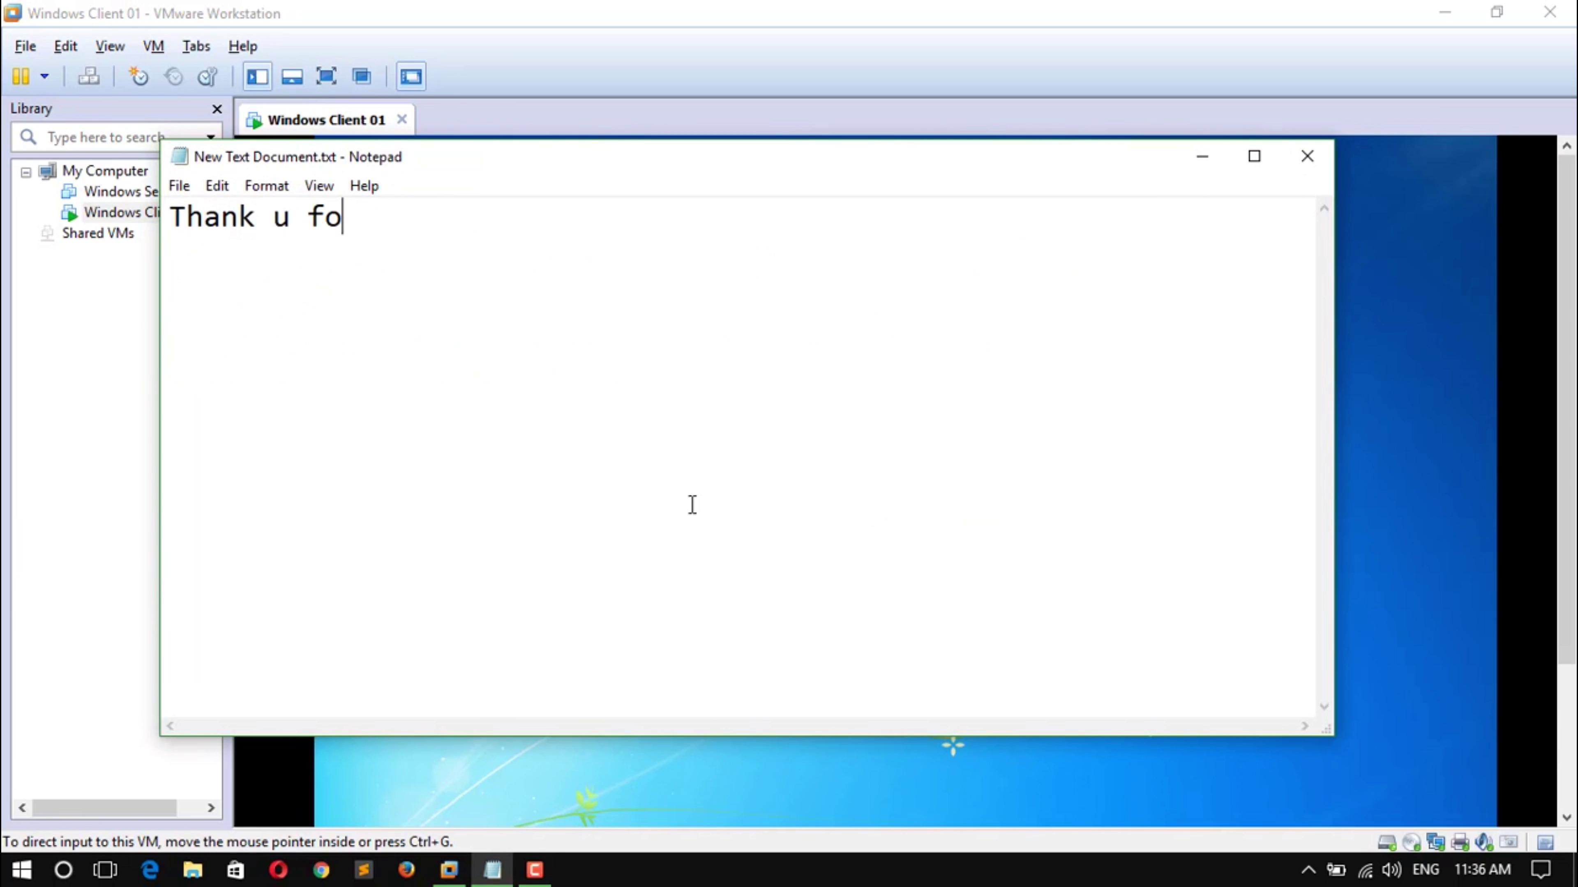
pyautogui.write('r watching this video Please')
pyautogui.press('Return')
pyautogui.write('Pl')
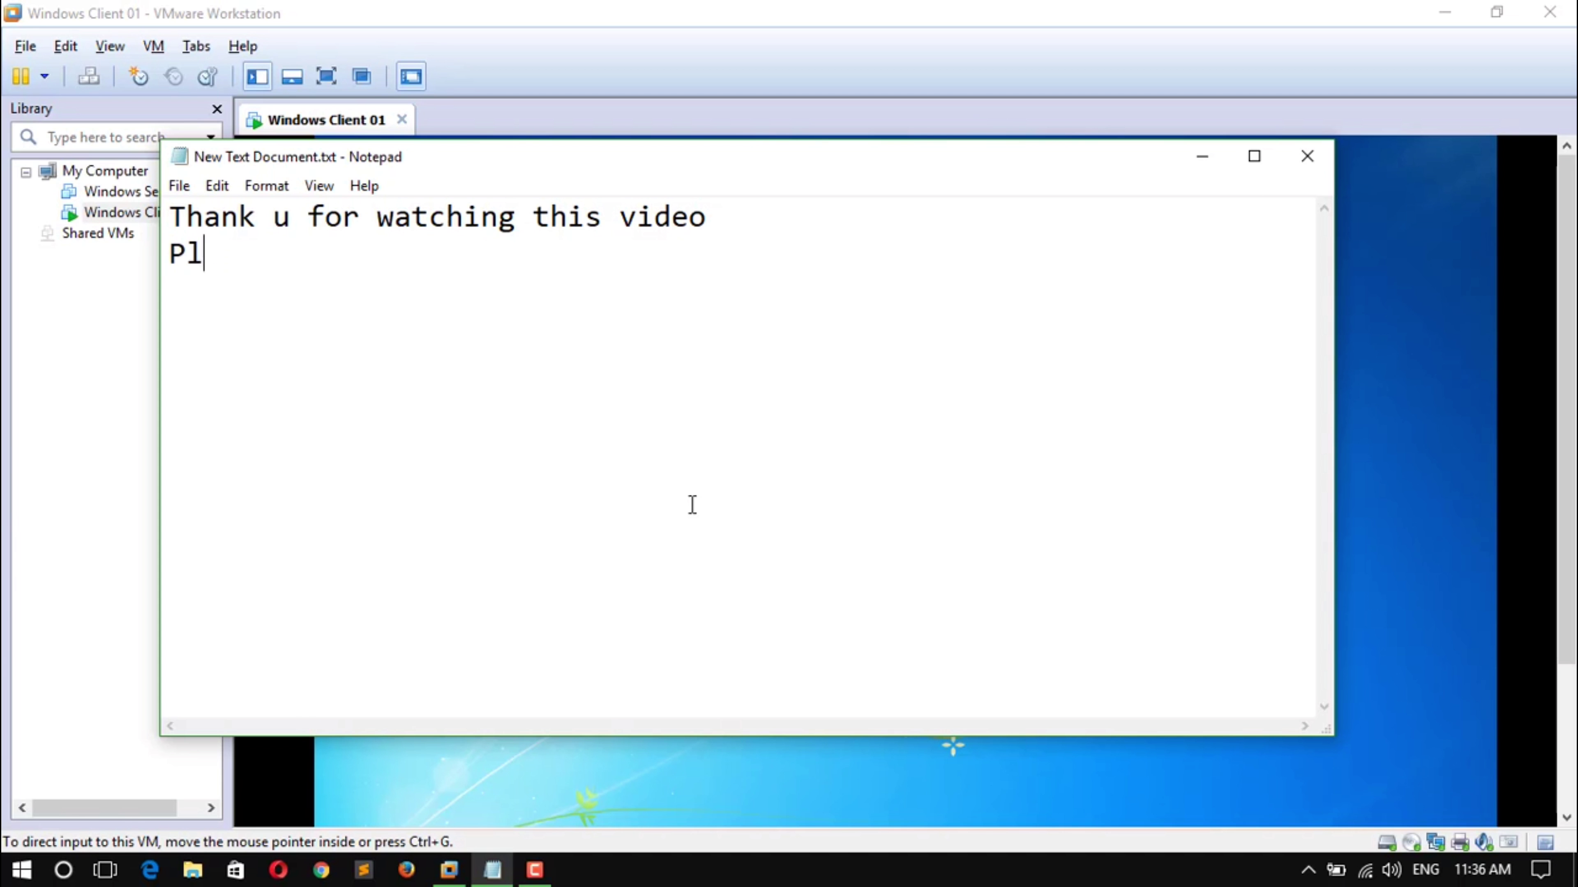
pyautogui.write('ease hit Like and Share to')
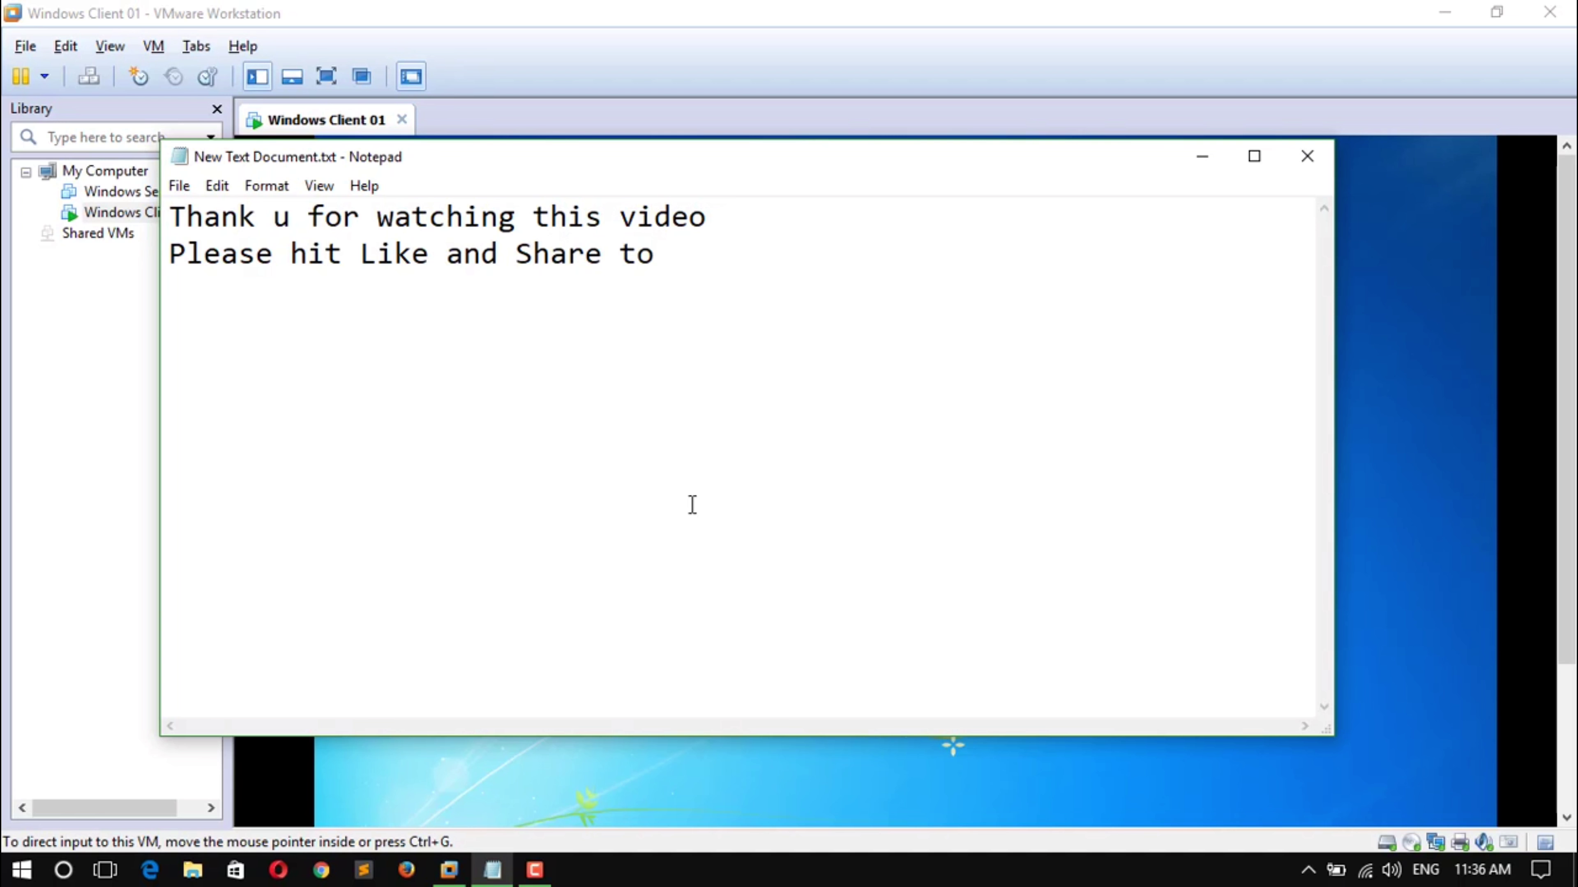
pyautogui.write(' your friend  if t')
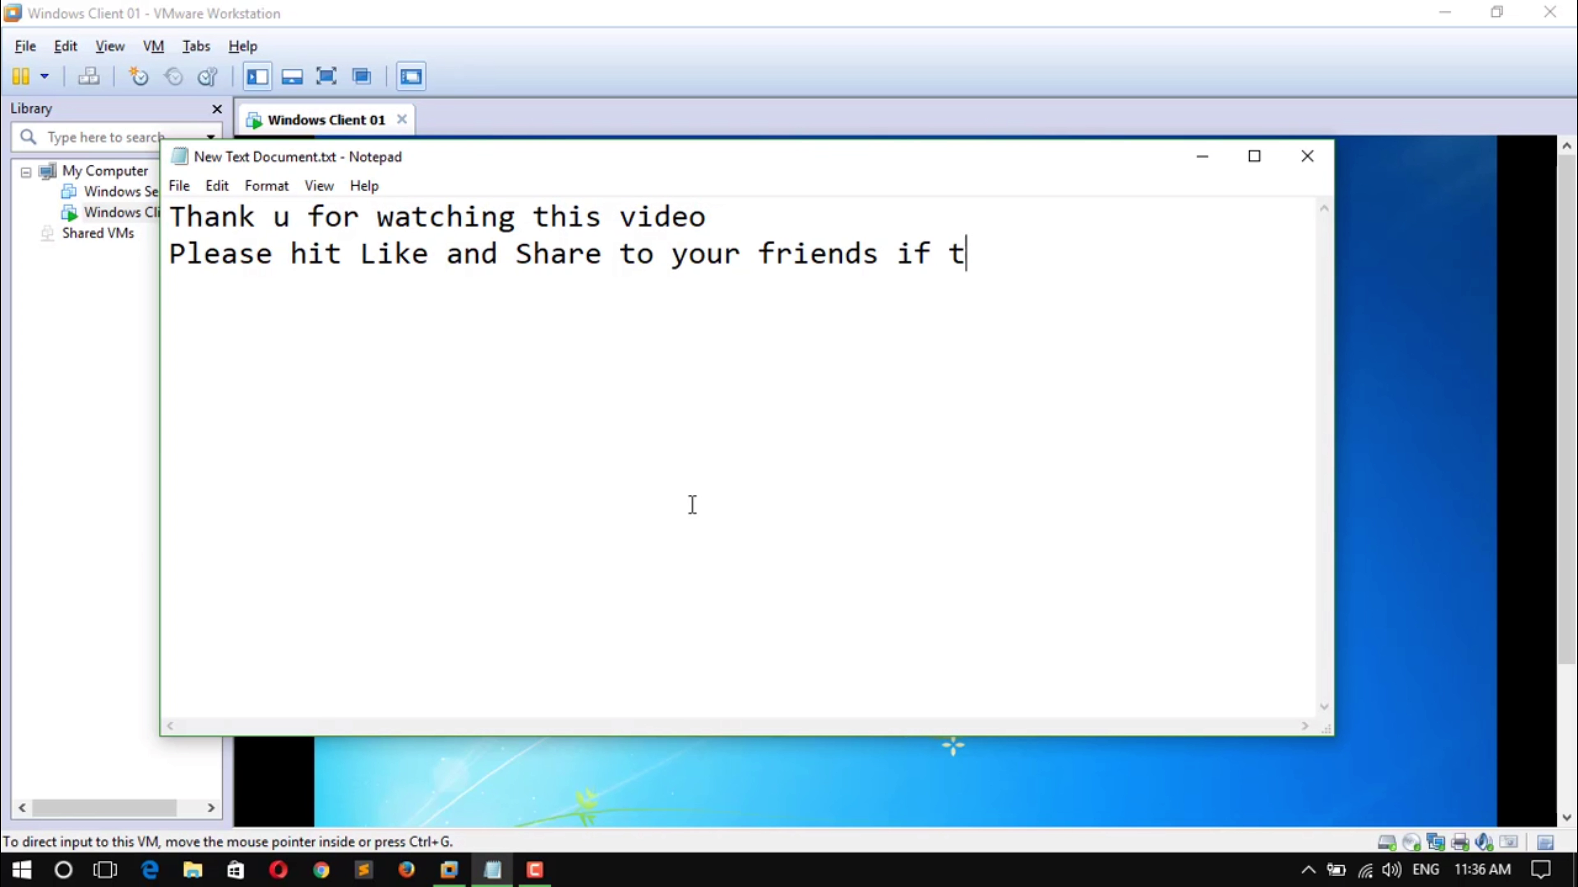
pyautogui.write('hey meet this problem')
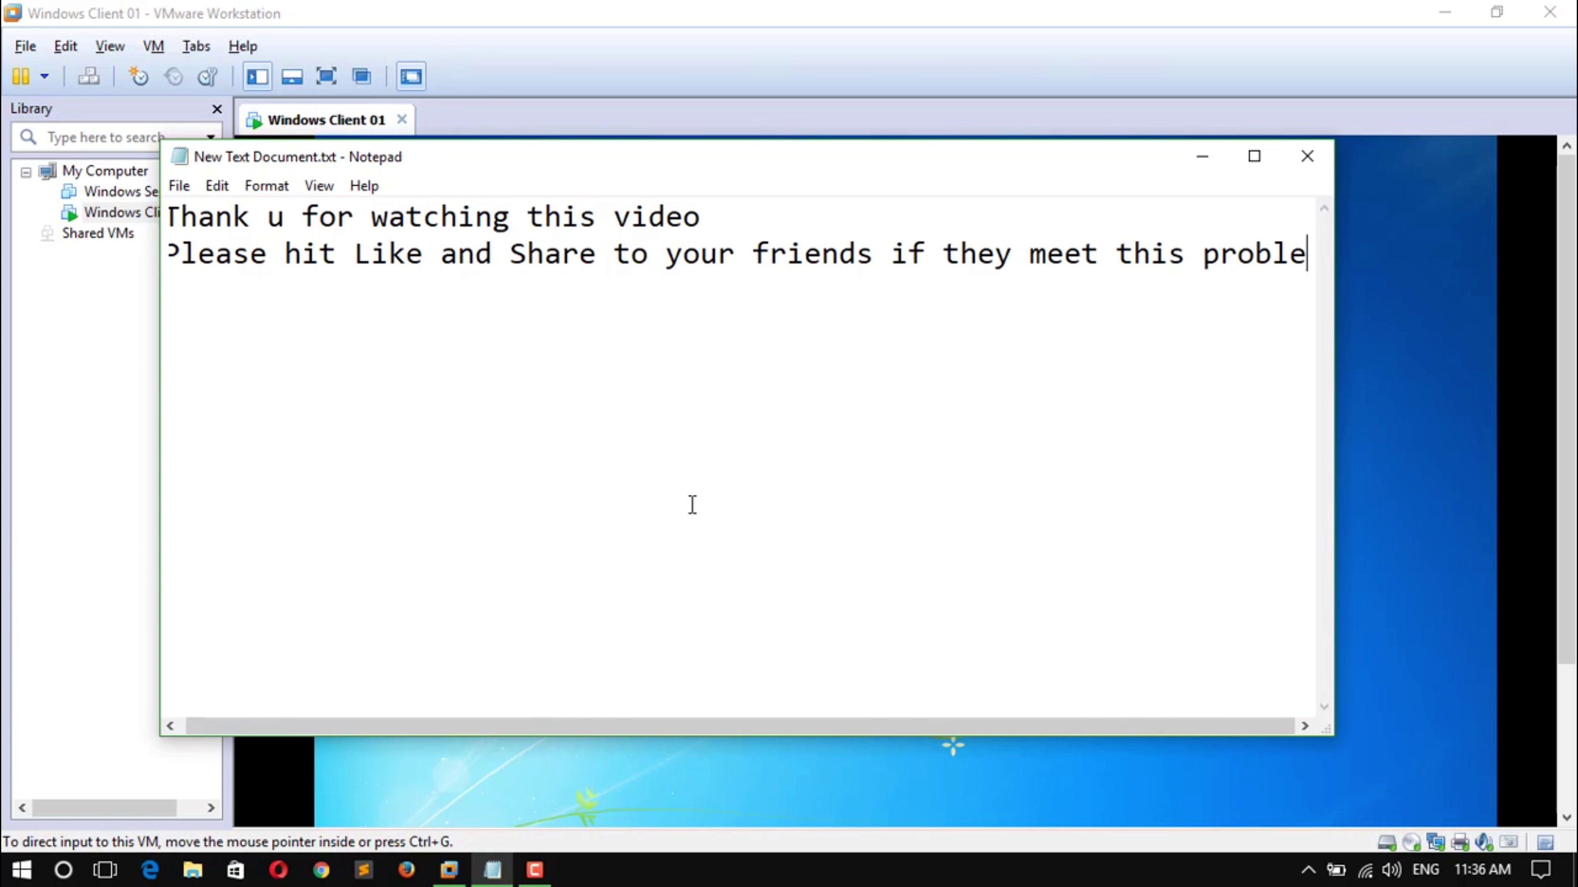
# Add the line "and you comment everything you want below i will find for u".
pyautogui.press('Return')
pyautogui.write('and you comment e')
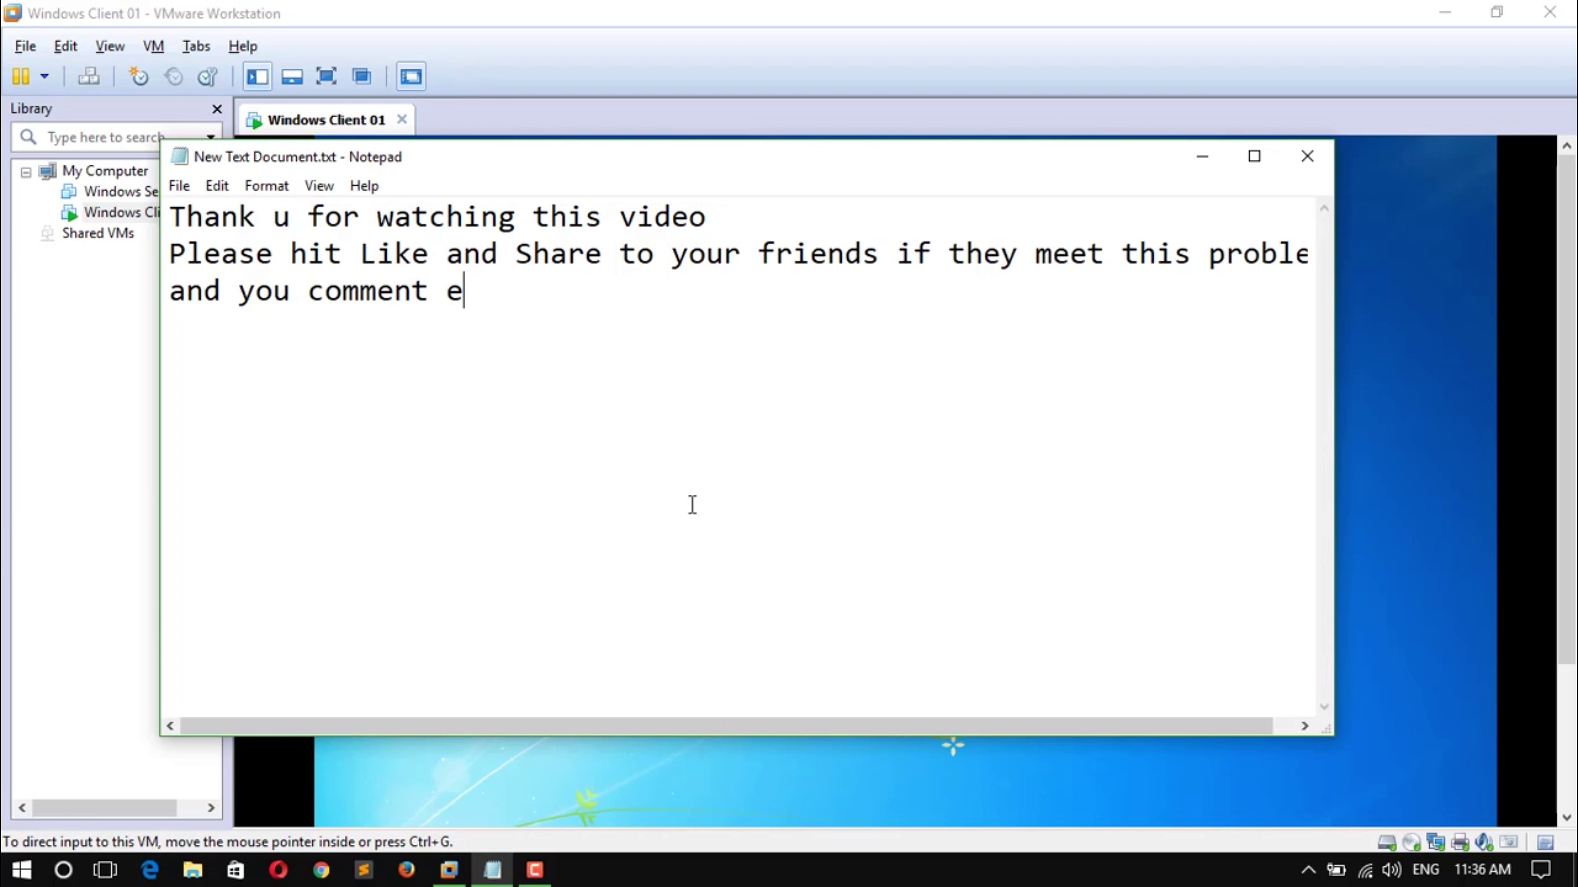
pyautogui.write('verything you want below')
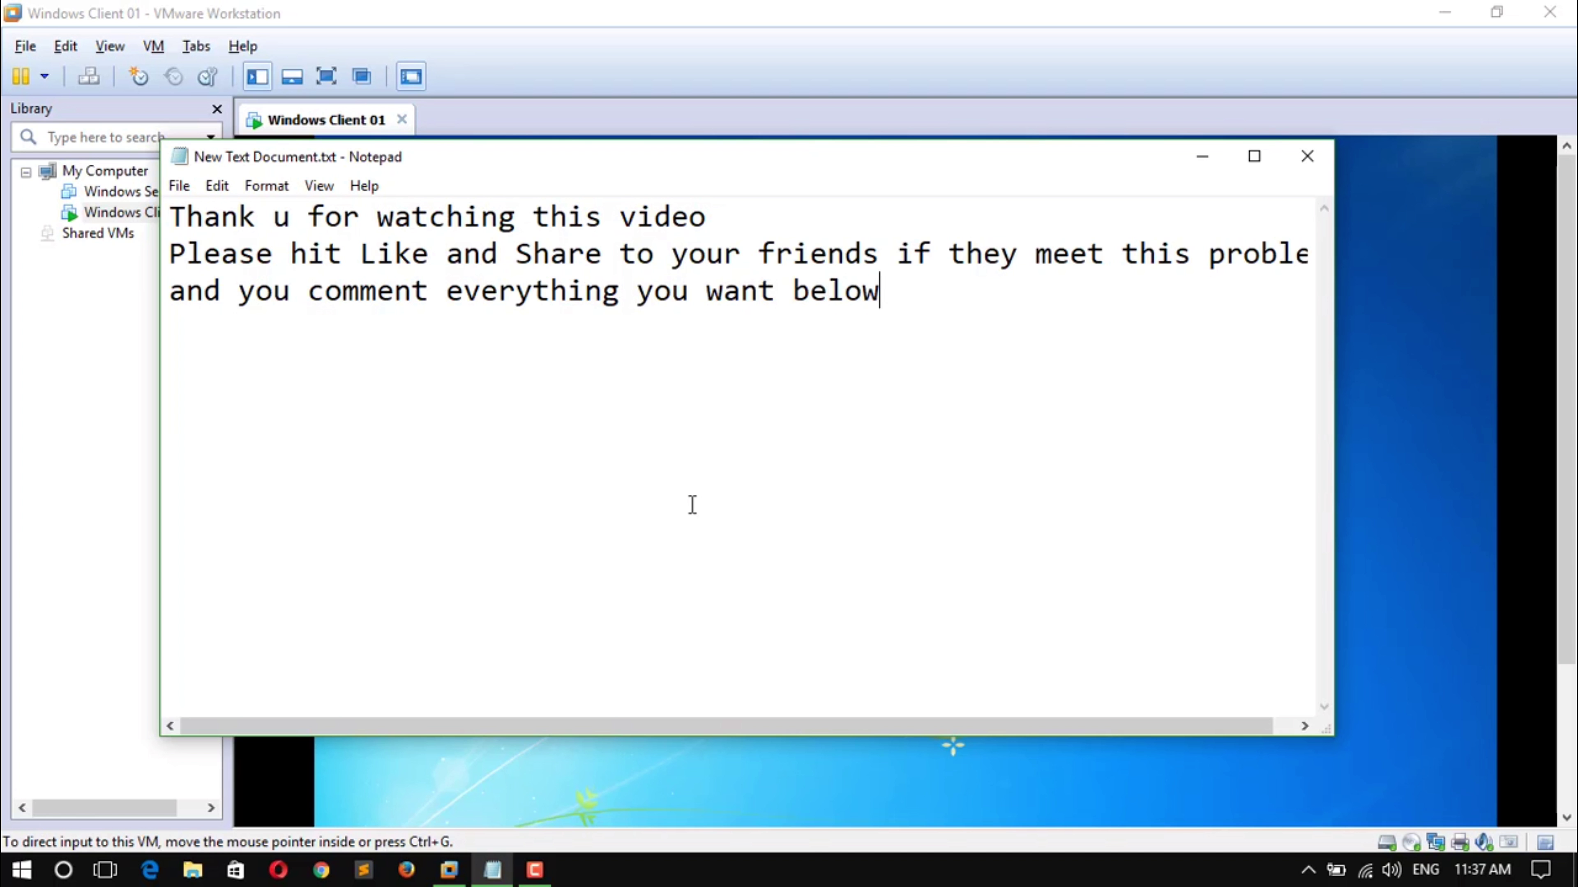
pyautogui.write(' i will find for ')
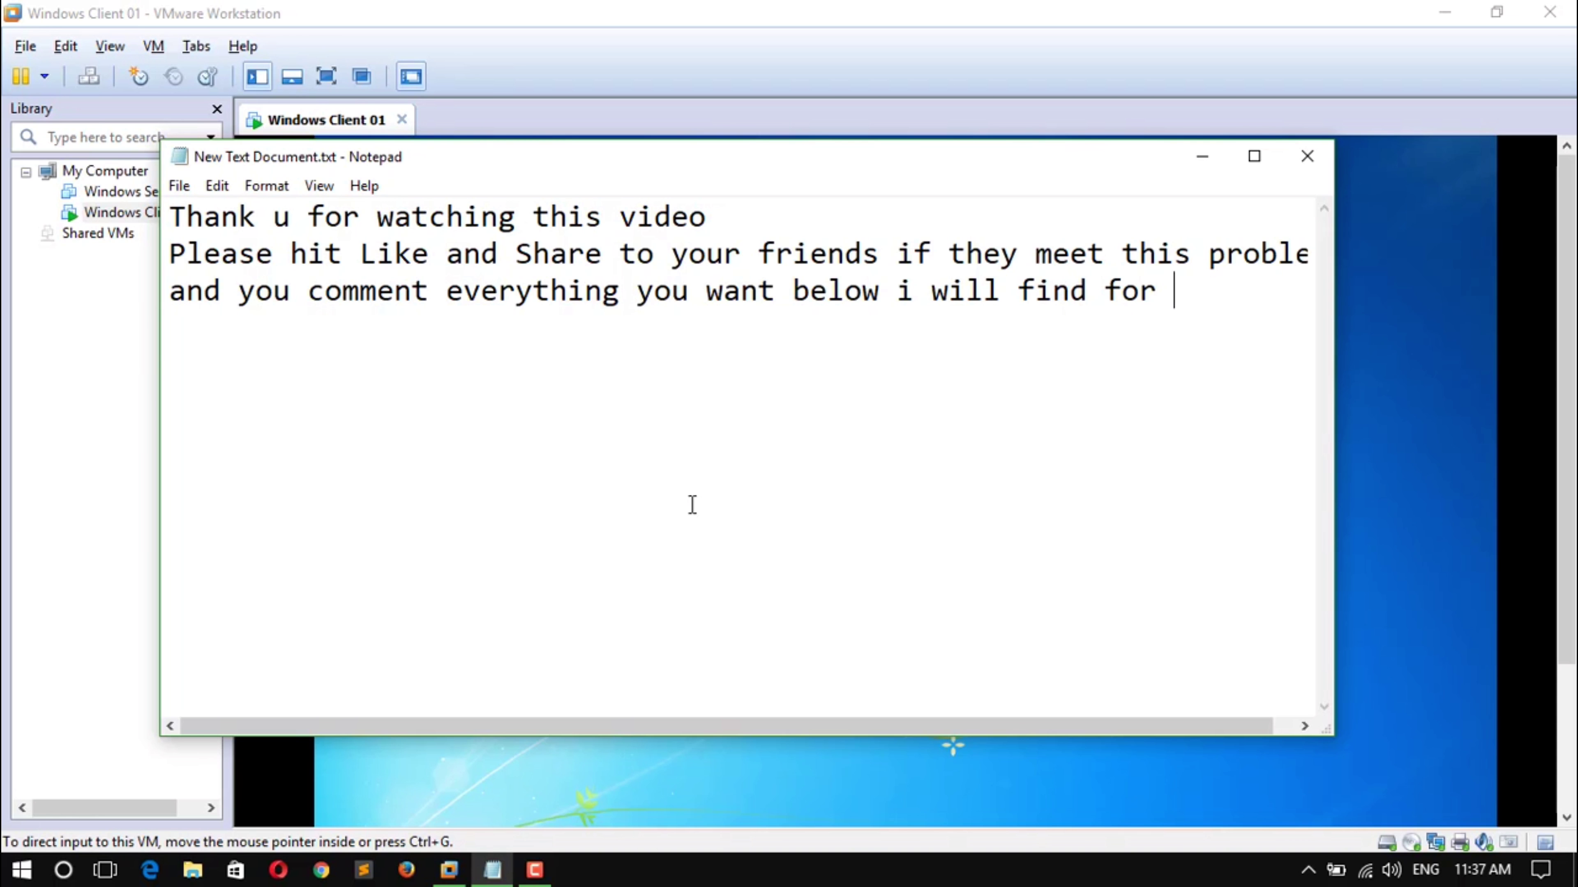
pyautogui.write('u')
# Add the line "Please Subscribe my channel to get more videos".
pyautogui.press('Return')
pyautogui.write('Please Subscribe m')
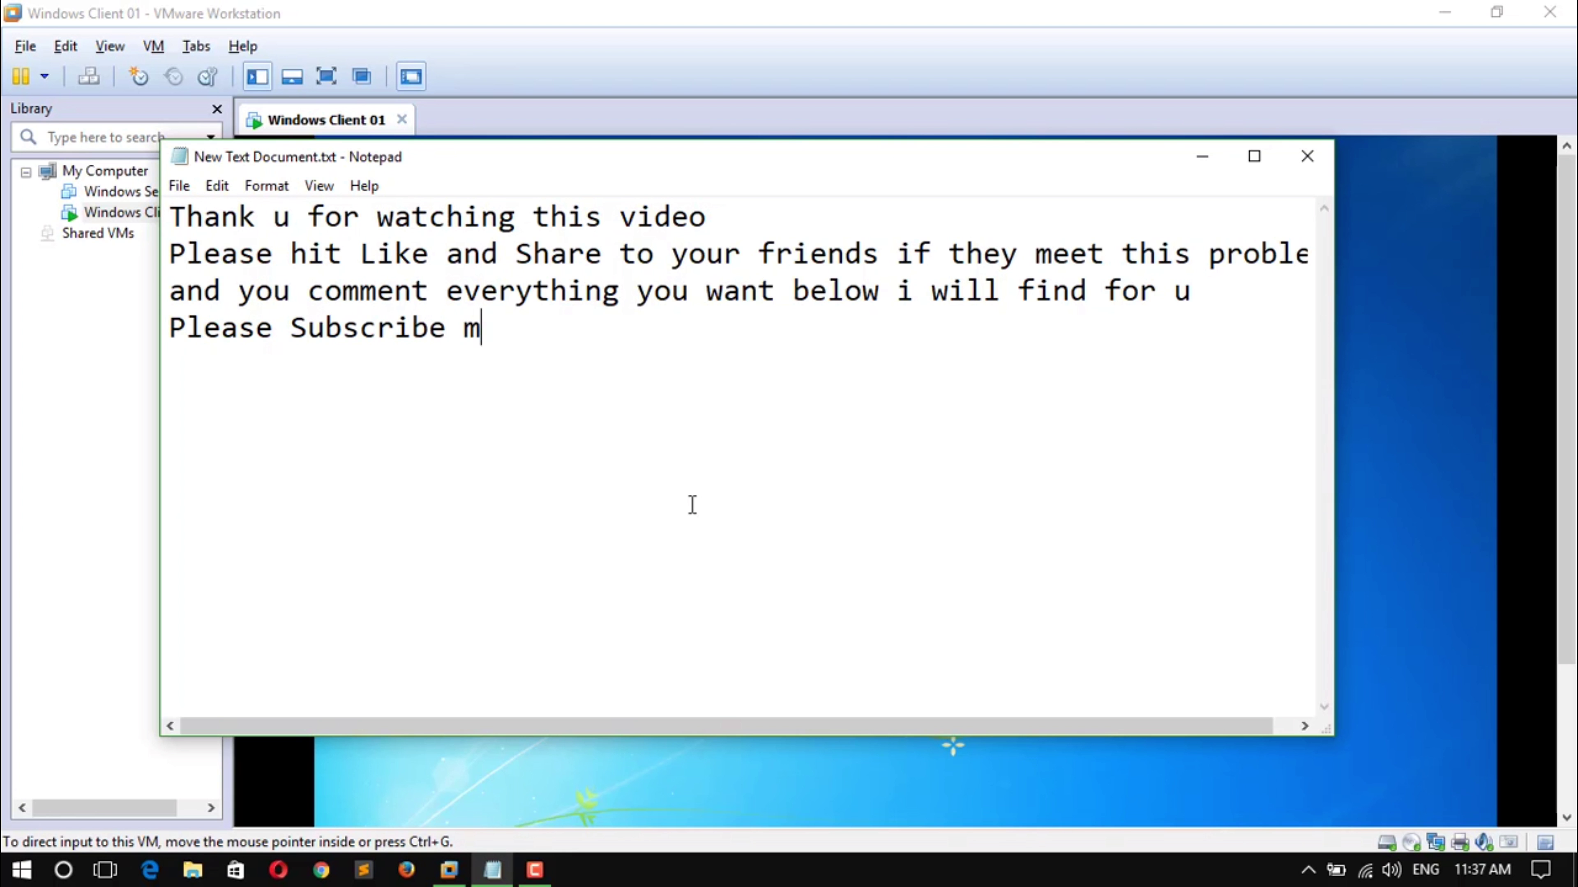
pyautogui.write('y channel to get ore')
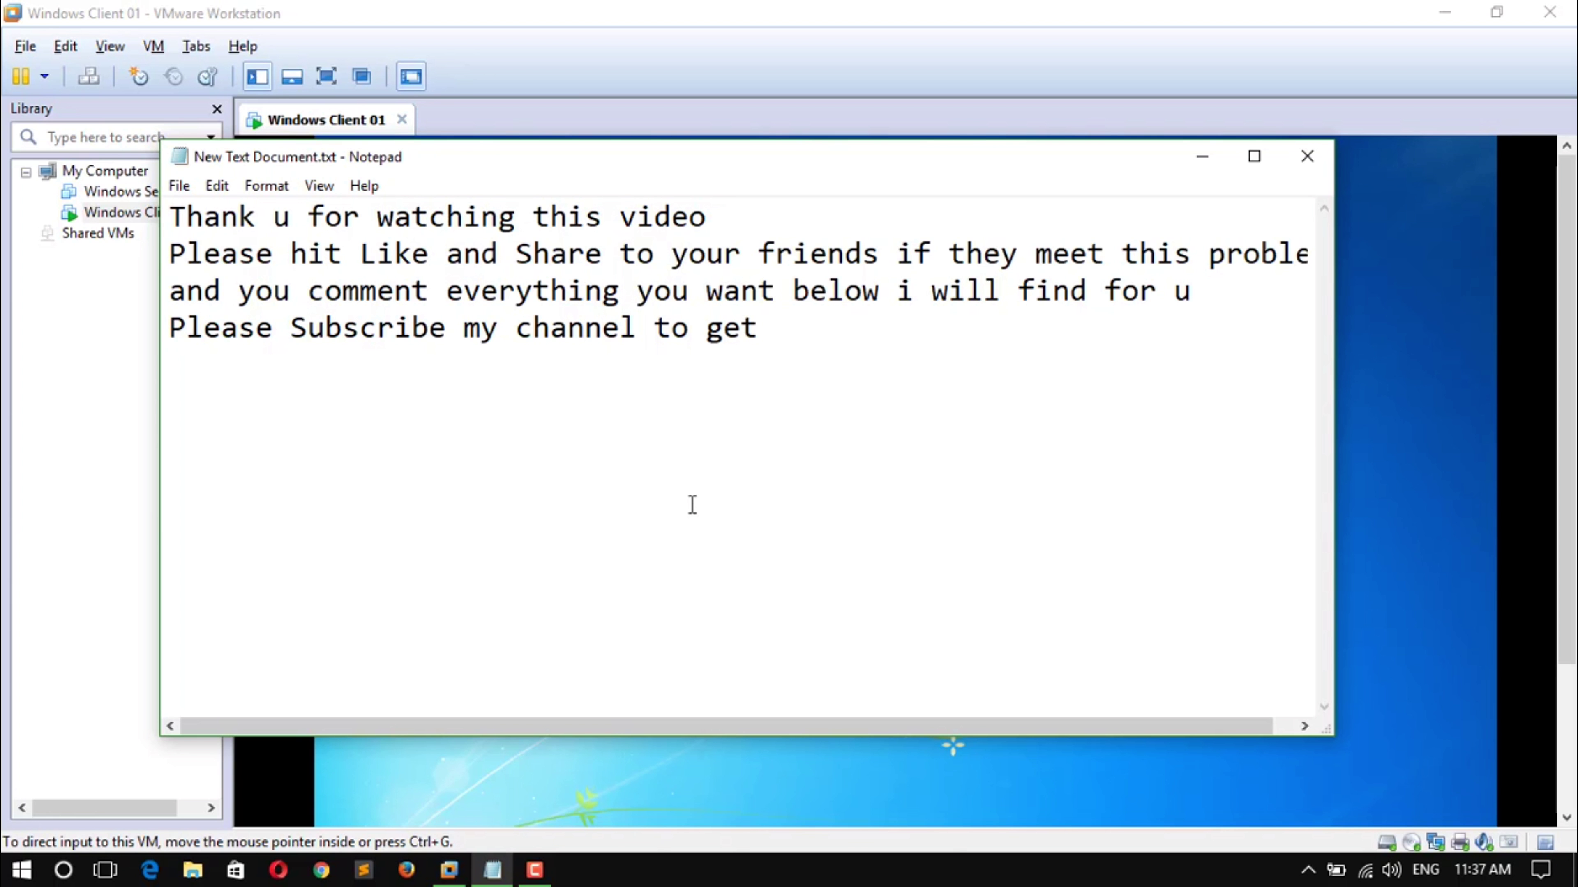
pyautogui.press('BackSpace')
pyautogui.press('BackSpace')
pyautogui.press('BackSpace')
pyautogui.write('more videos')
# Add the closing lines "See u next video" and "bye bye!!!" to the note.
pyautogui.press('Return')
pyautogui.write('See u next video')
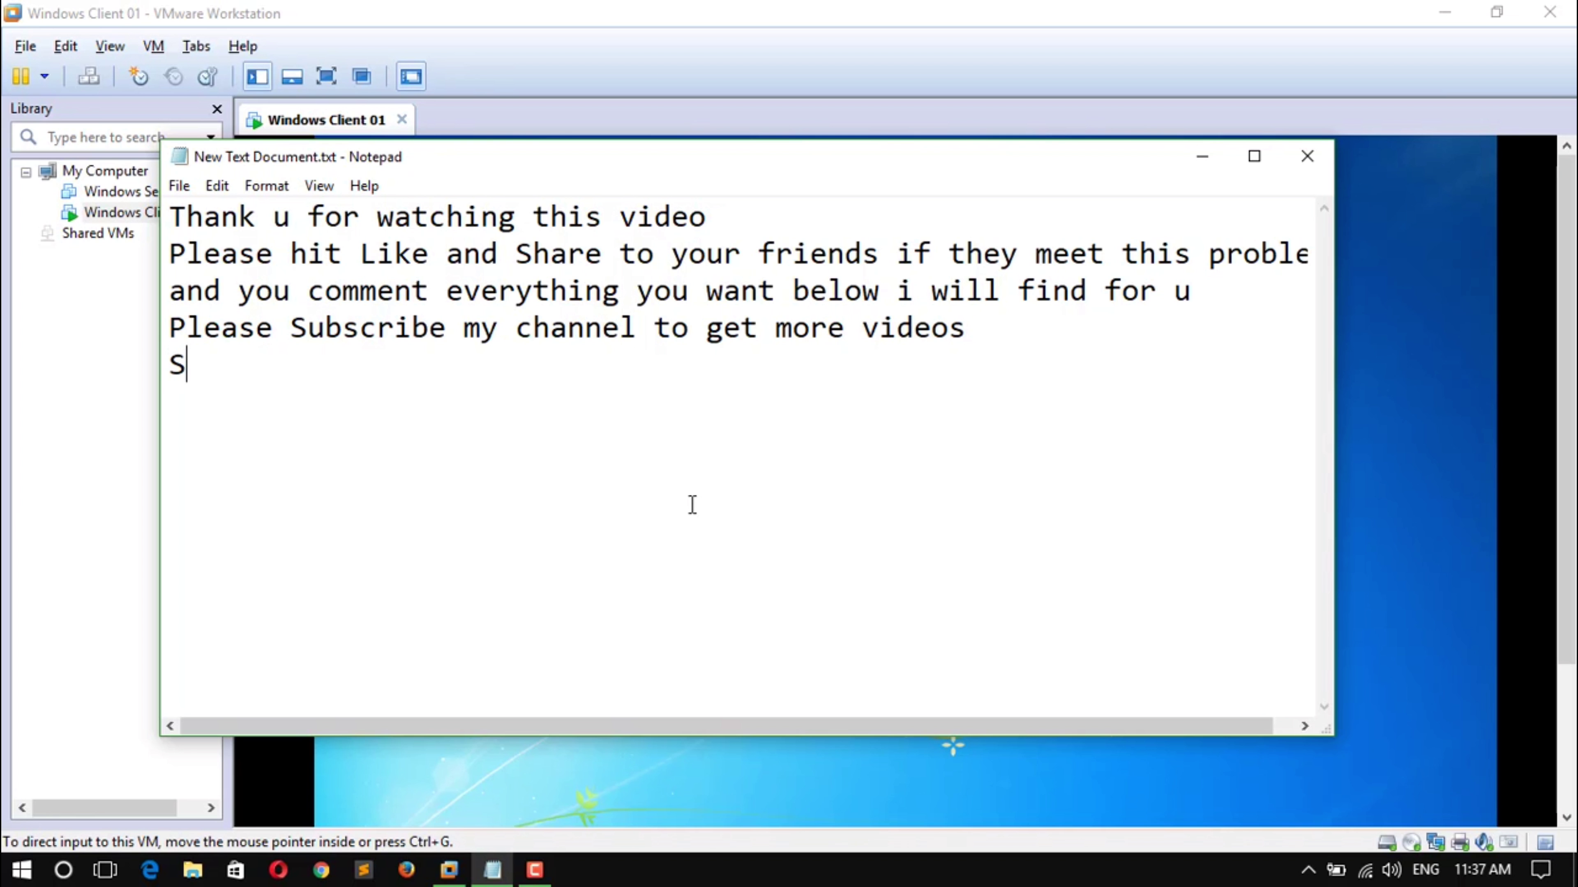
pyautogui.write('bye bye')
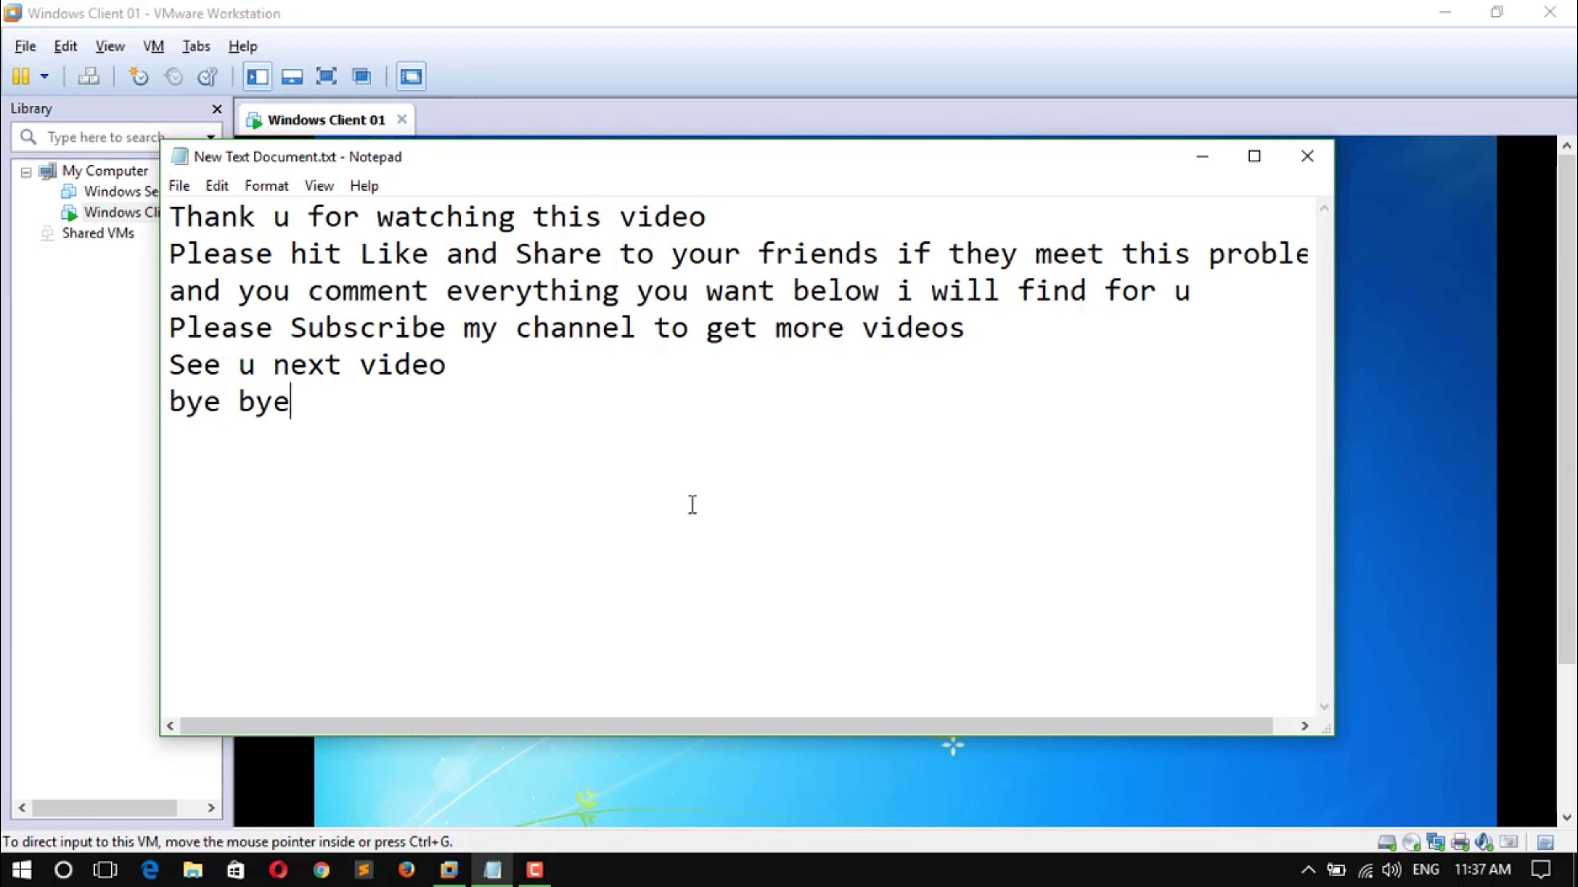
pyautogui.write('!!!')
pyautogui.click(534, 870)
pyautogui.click(951, 595)
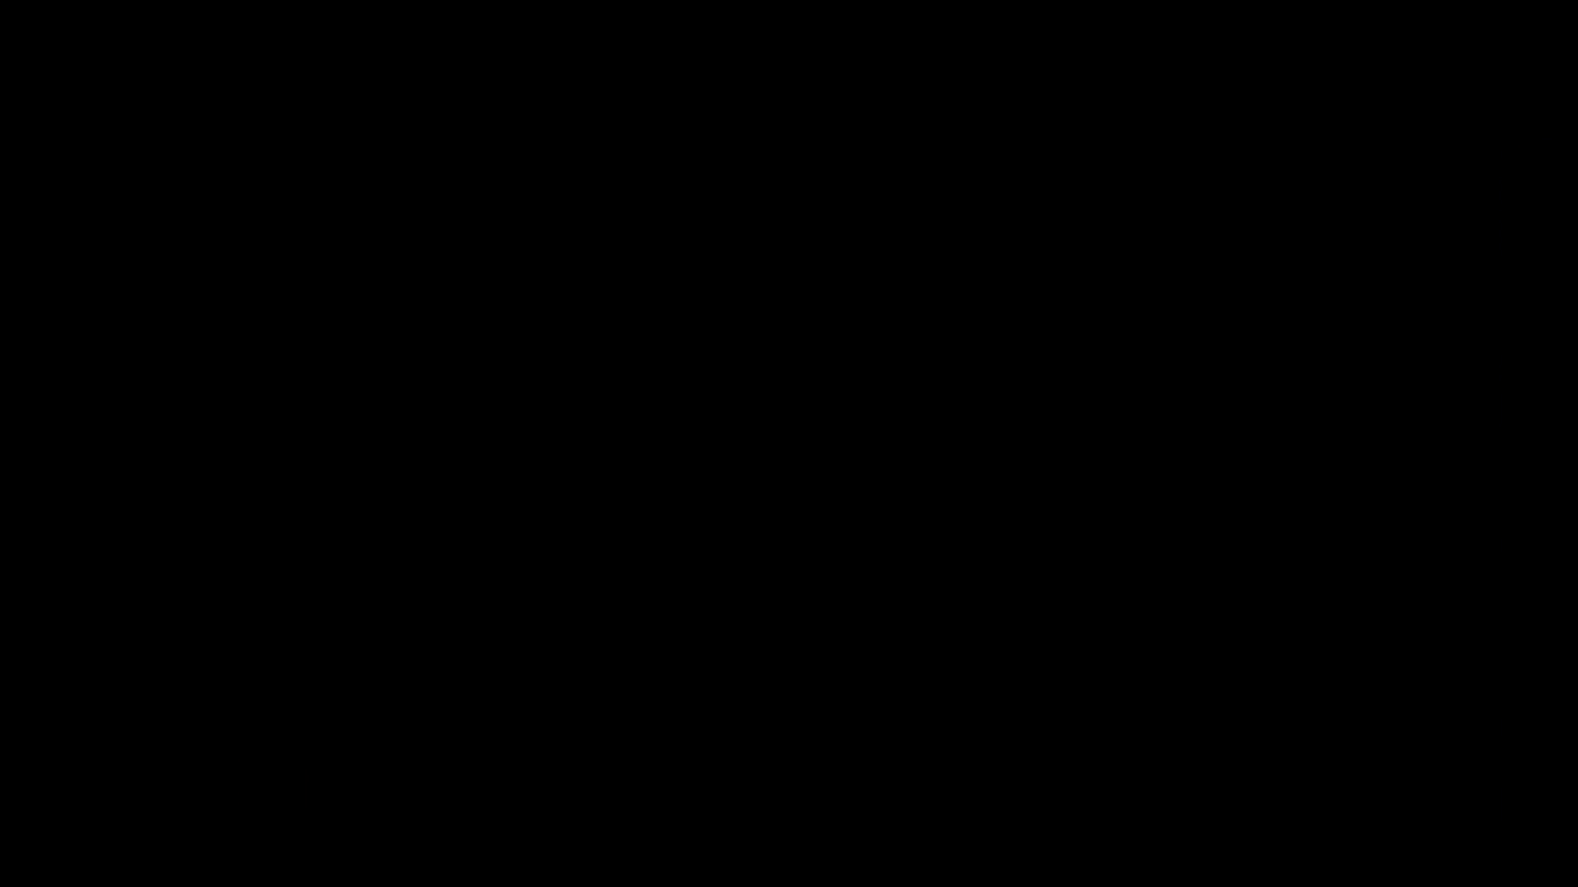